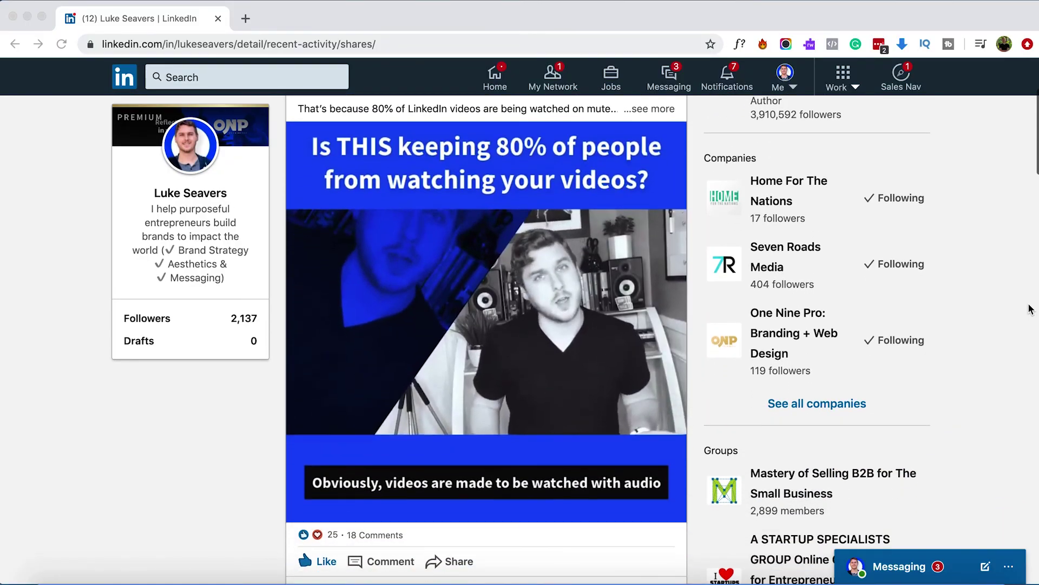
- Scroll down the LinkedIn recent activity feed past the captioned video posts
scroll(1023, 341, "down", 8)
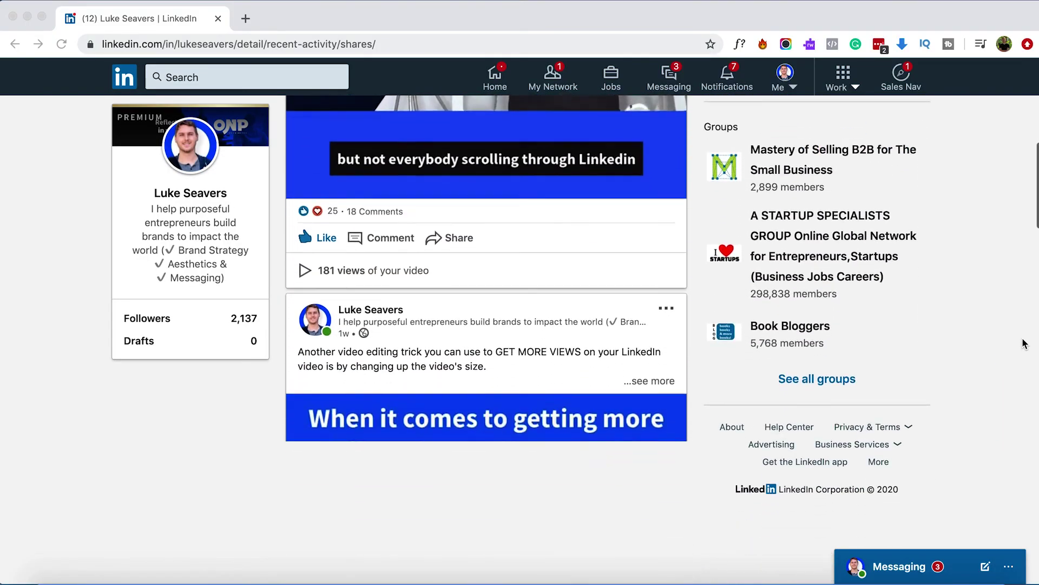
scroll(1023, 344, "down", 3)
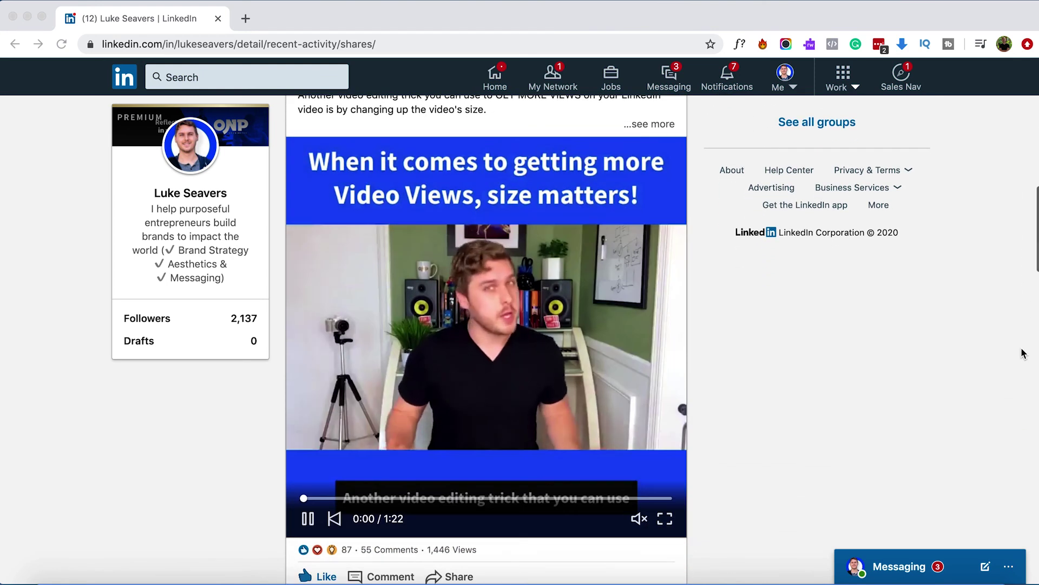
scroll(1015, 367, "down", 1)
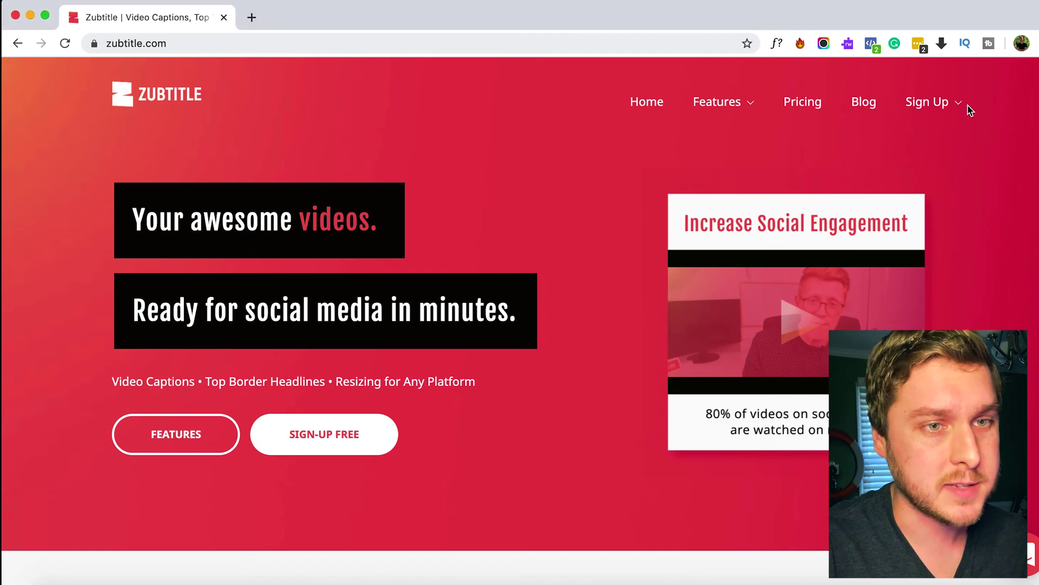
- Log in to Zubtitle and upload LinkedIn - 6.mp4 from Downloads as a new video
mouse_move(935, 115)
left_click(917, 184)
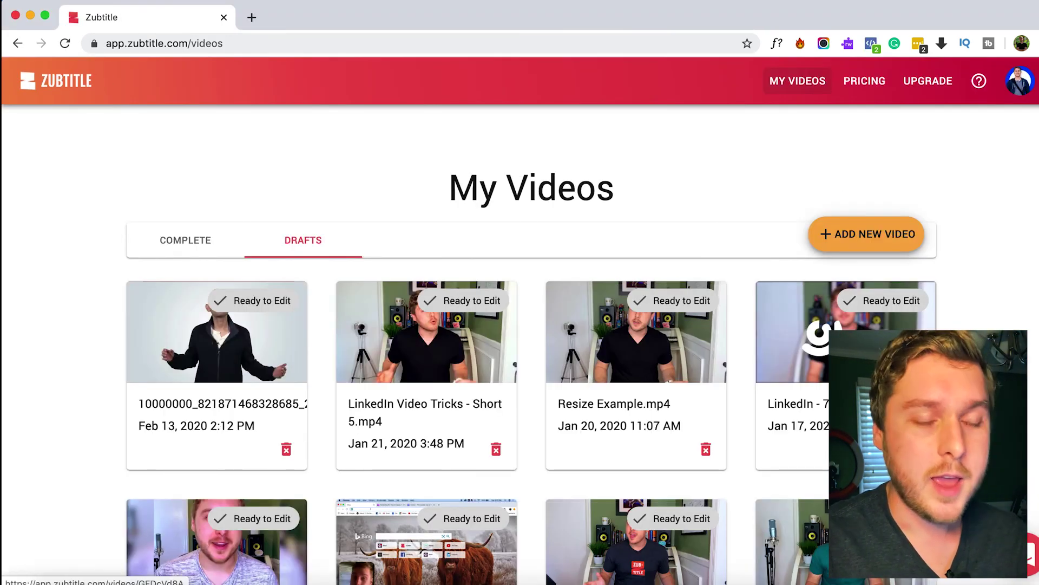
left_click(918, 245)
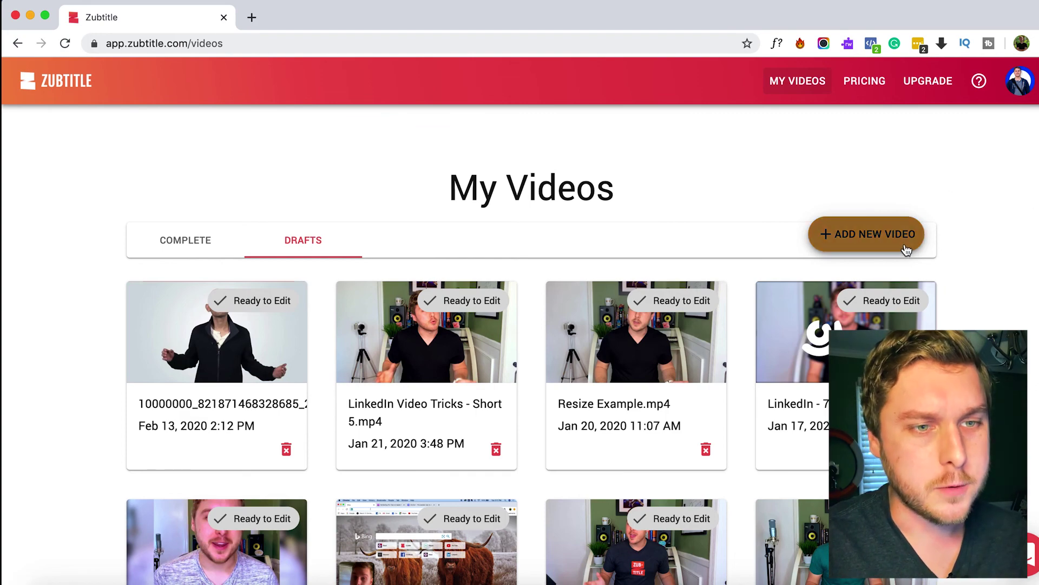
left_click(953, 580)
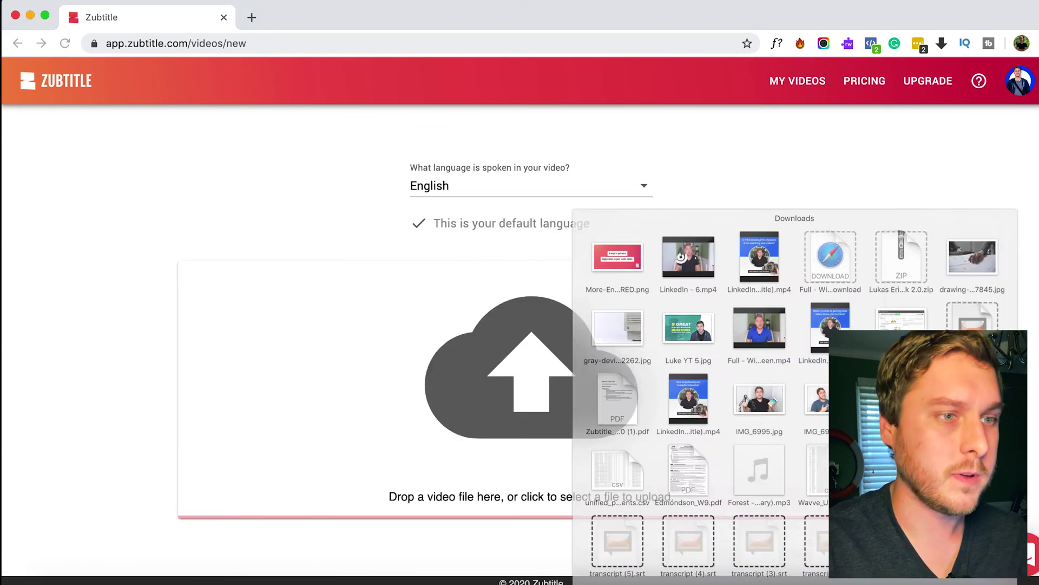
left_click_drag(590, 155, 451, 336)
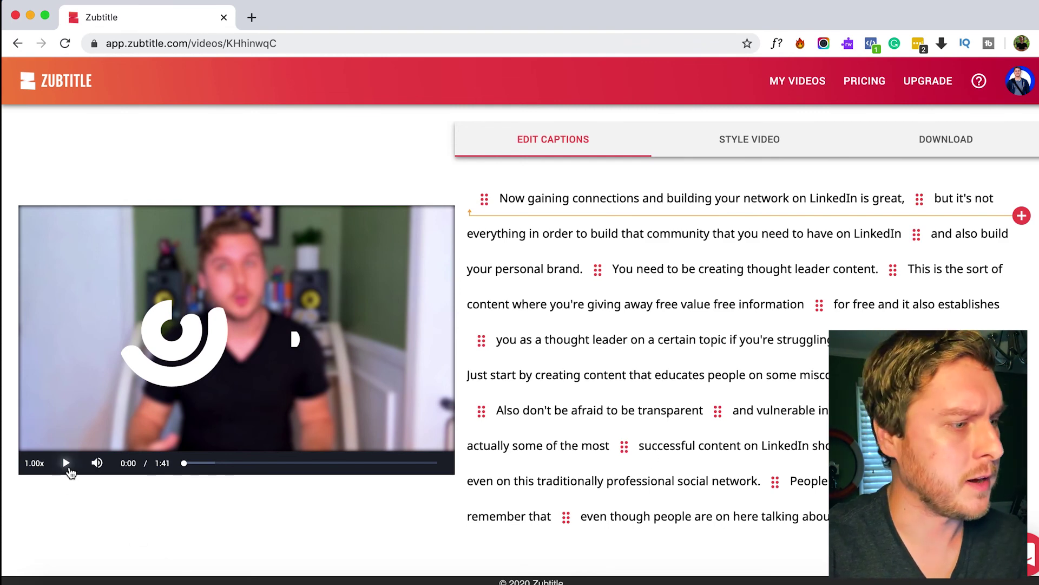
- Play the captioned preview and pause it at 0:16
left_click(67, 464)
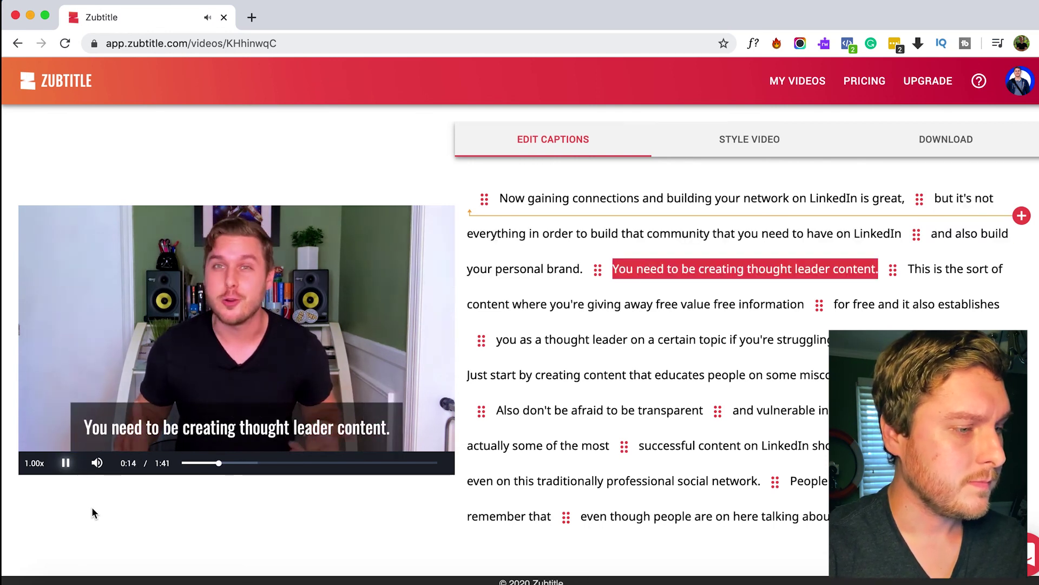
left_click(65, 464)
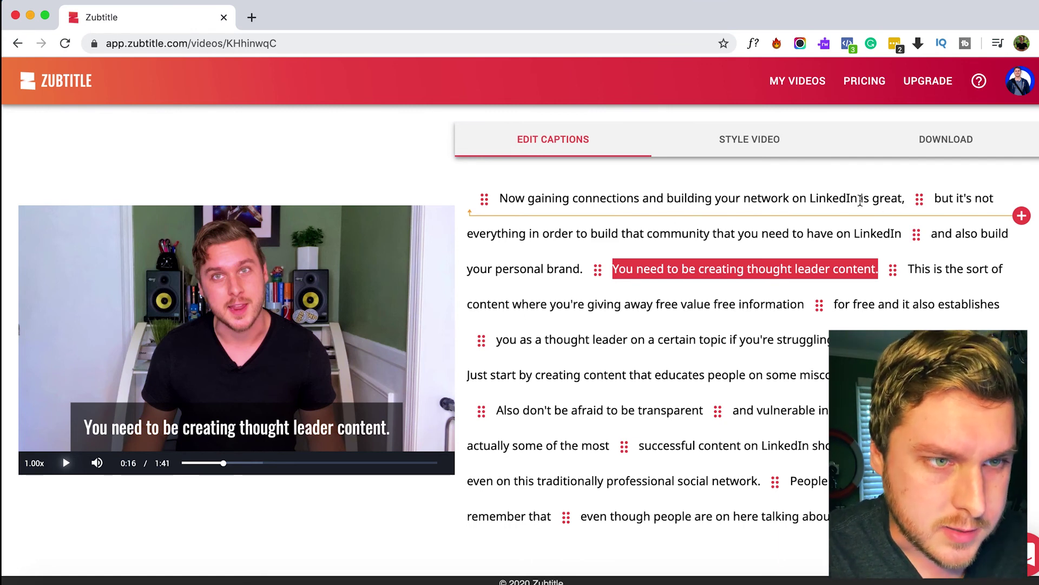
- Remove the comma after 'great', end the caption at 'everything.' and split off 'In order…'
left_click(906, 203)
key("BackSpace")
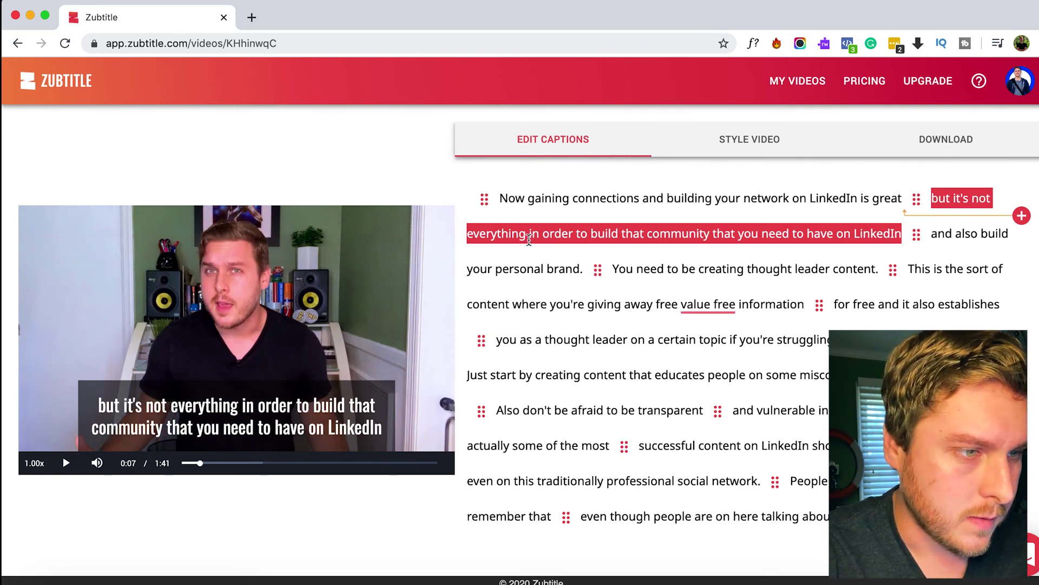
left_click(526, 234)
type(".")
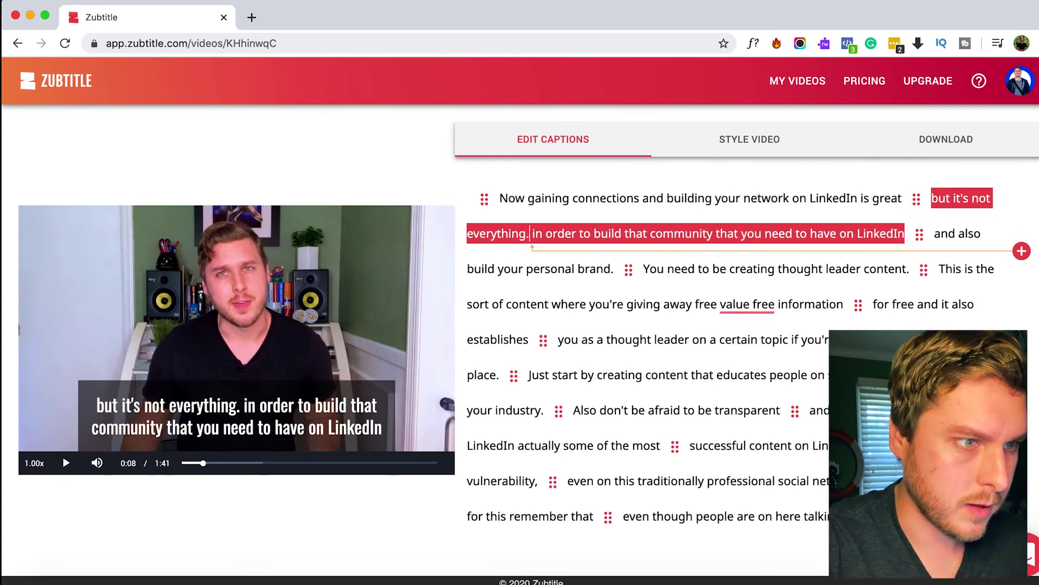
left_click(537, 233)
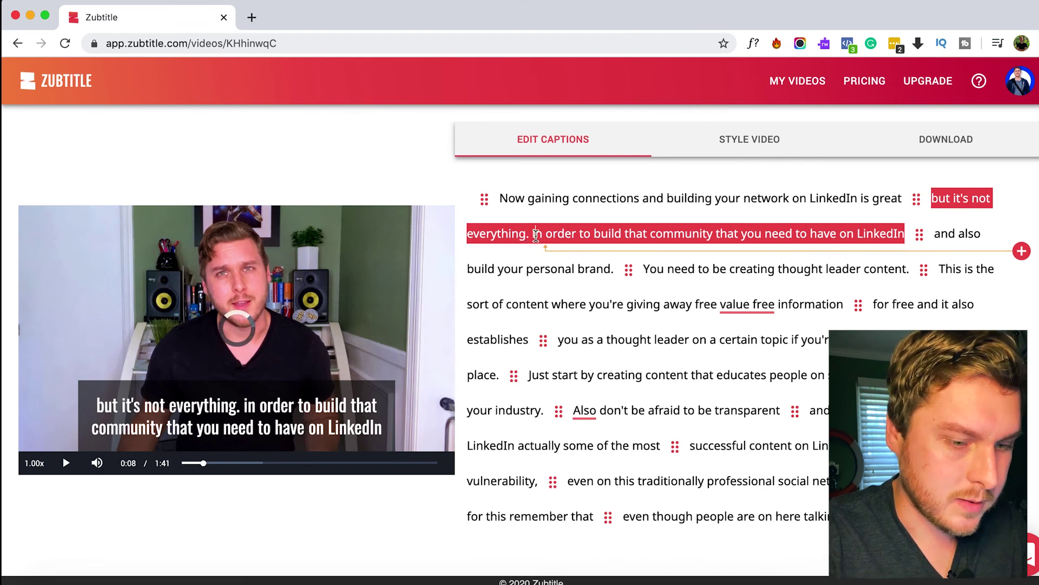
key("BackSpace")
type("I")
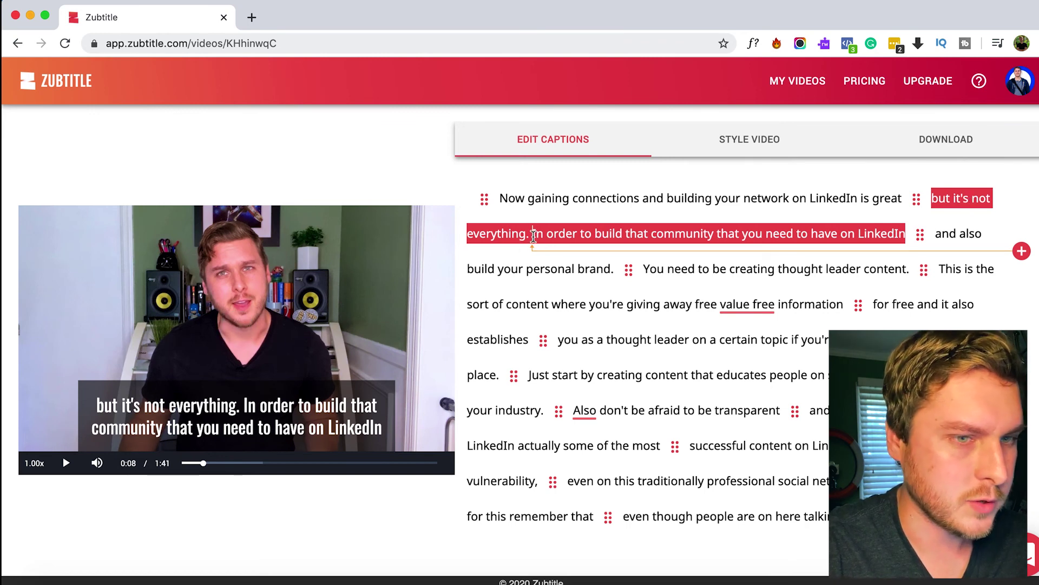
left_click(1022, 251)
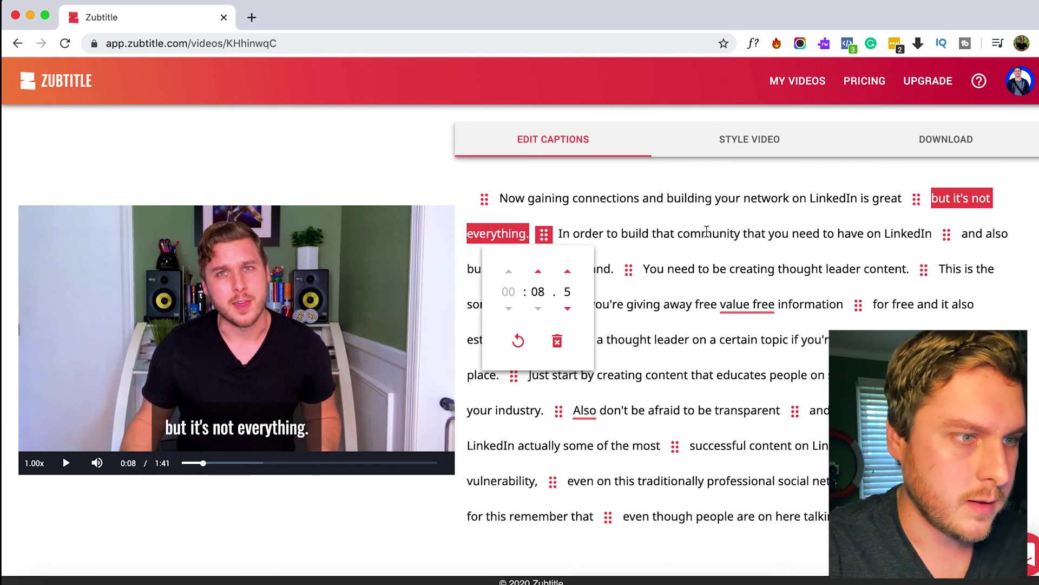
left_click(667, 266)
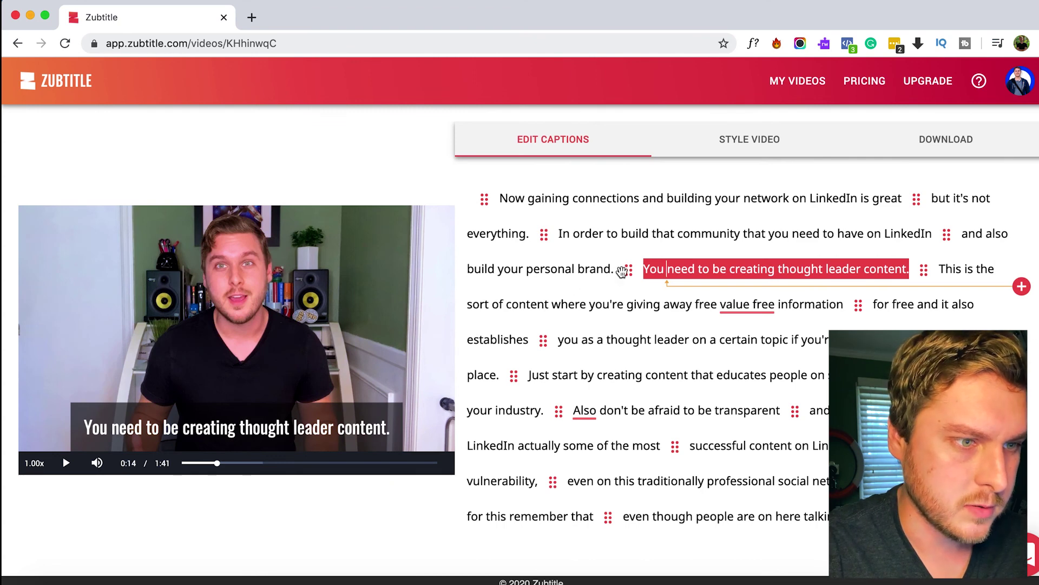
- Delete the period after 'brand' and lowercase 'you need…'
left_click(617, 269)
key("BackSpace")
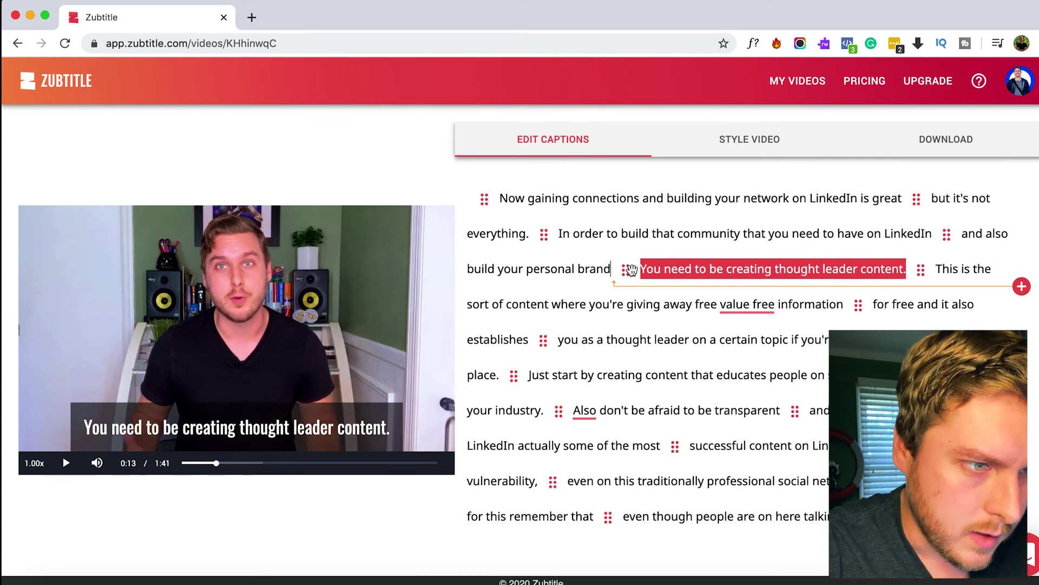
left_click(644, 269)
key("BackSpace")
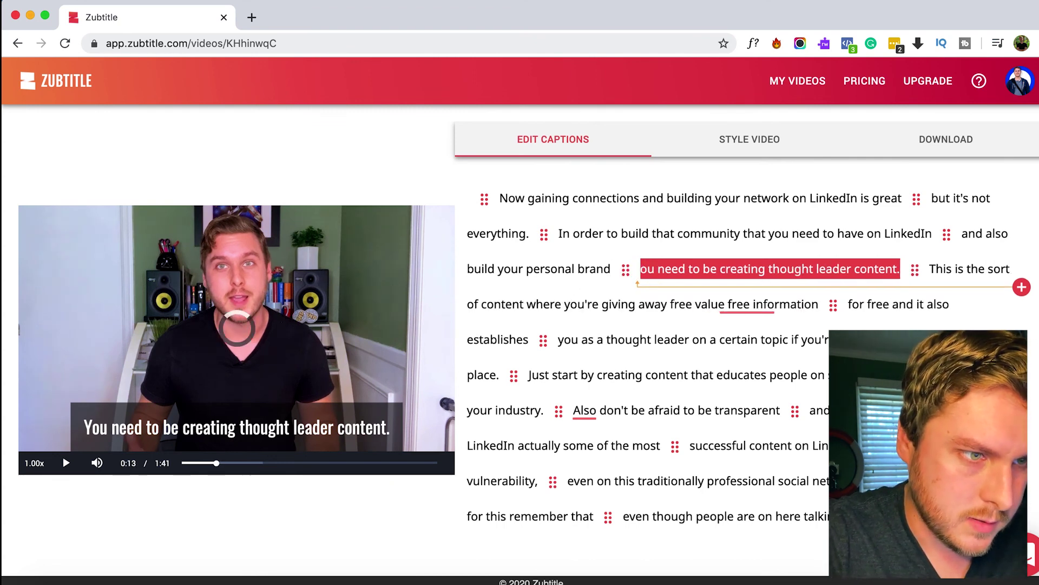
type("y")
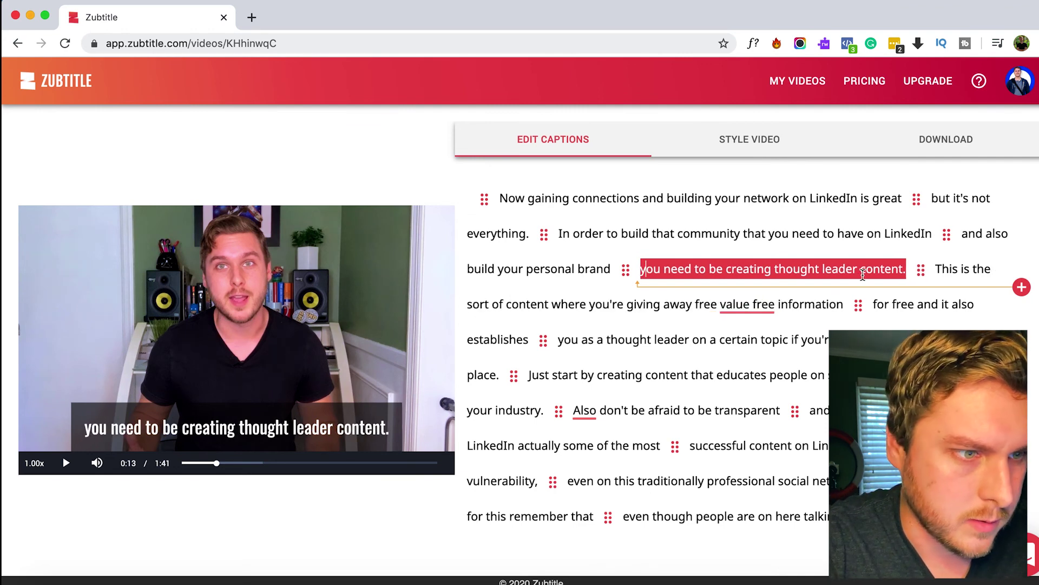
left_click(582, 269)
left_click(763, 268)
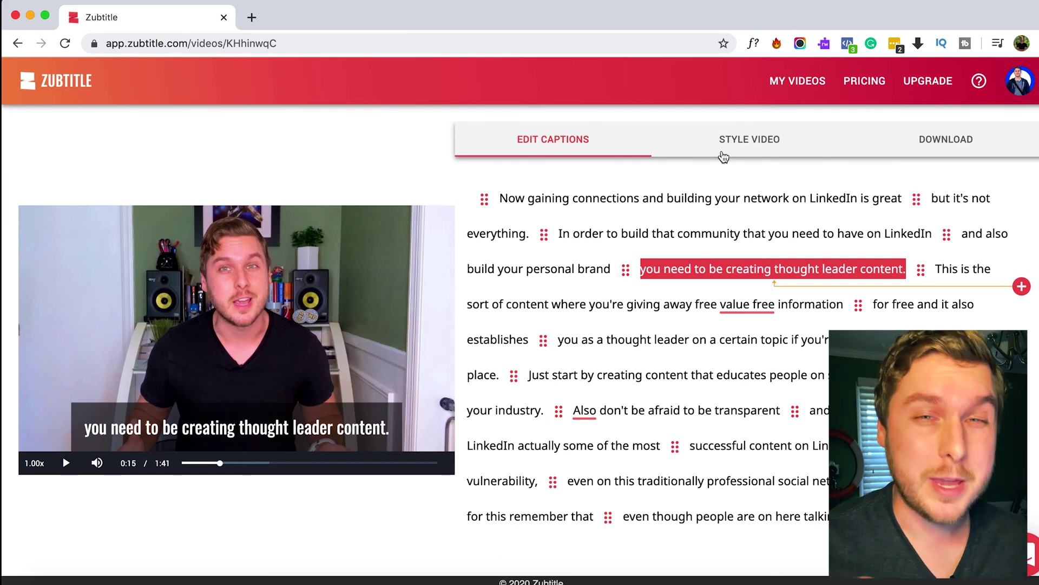
left_click(743, 145)
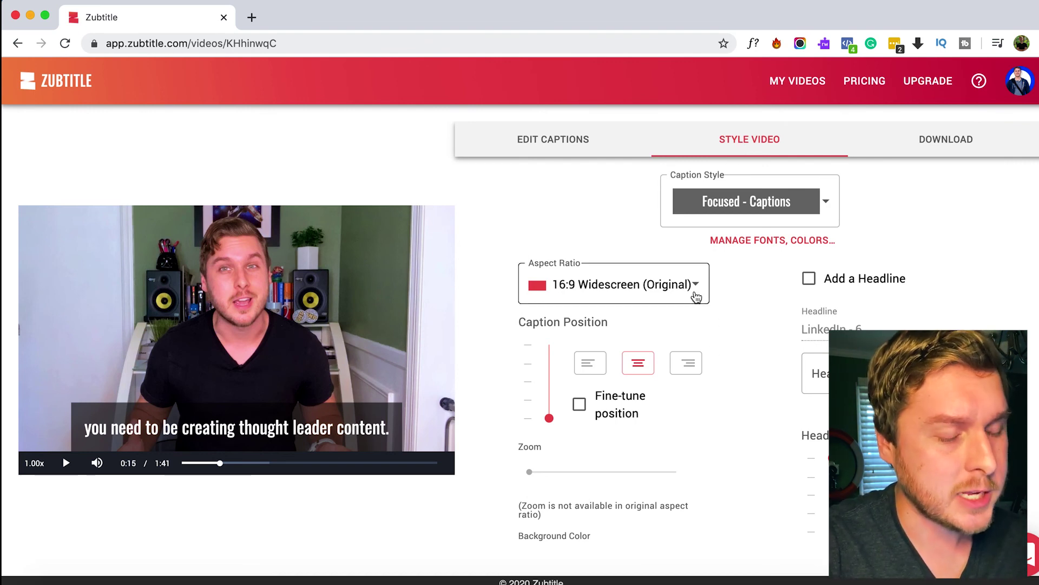
- Change the video aspect ratio to 1:1 Square
left_click(696, 299)
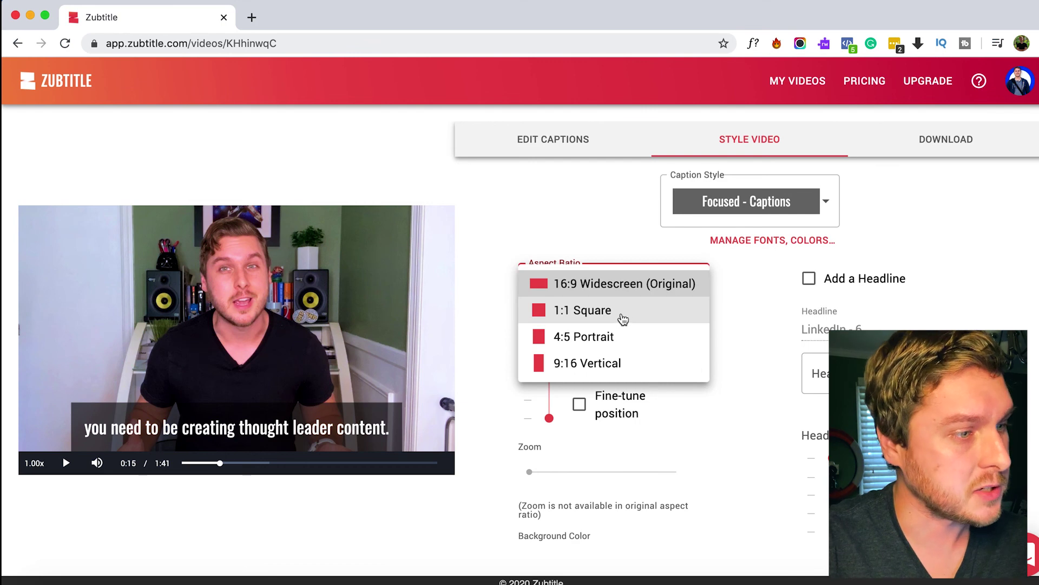
left_click(622, 320)
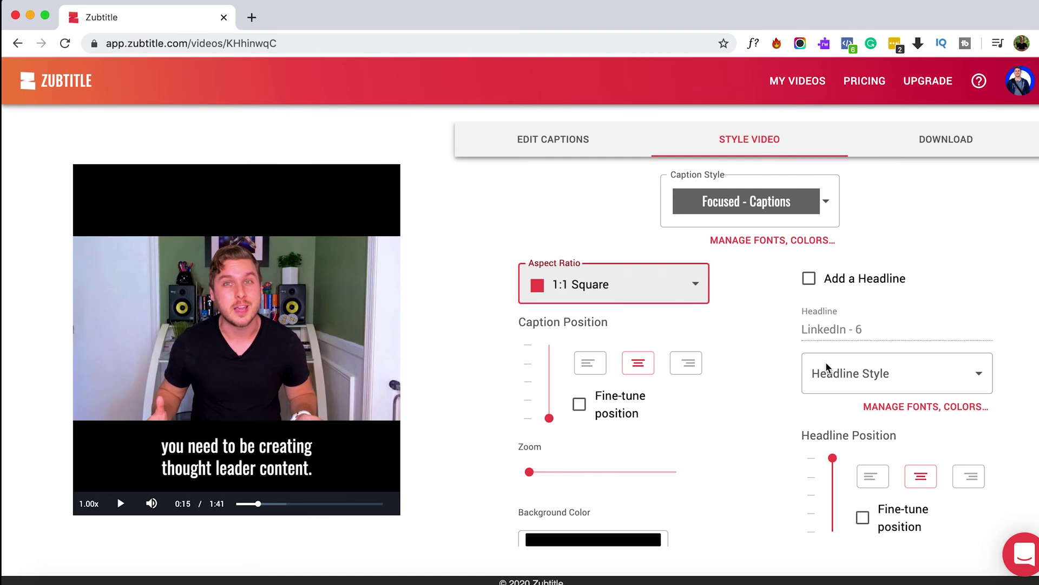
- Turn on the headline and set it to 'Create Thought Leader Content on LinkedIn'
left_click(811, 282)
triple_click(853, 331)
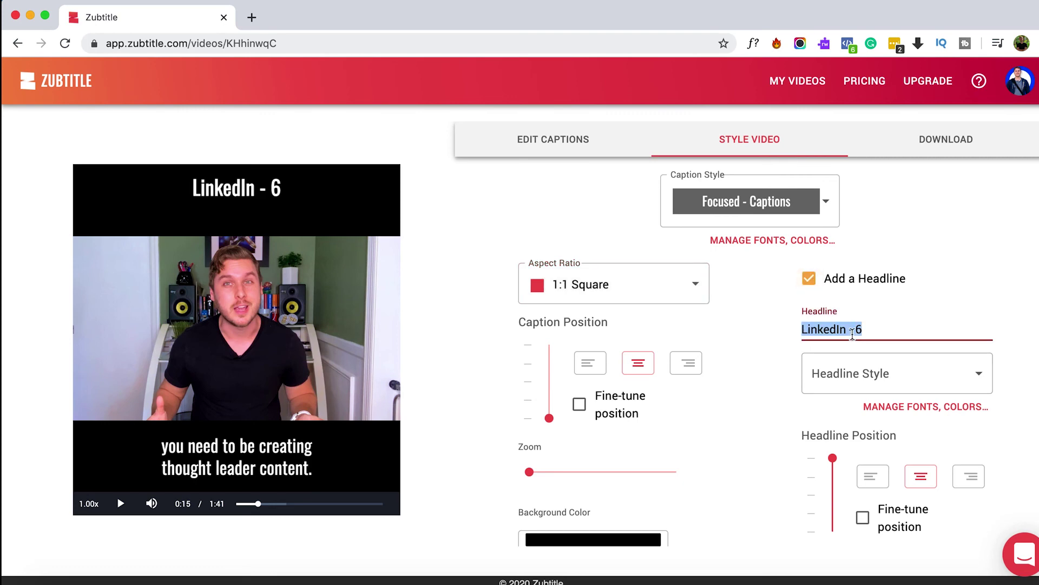
type("Create ")
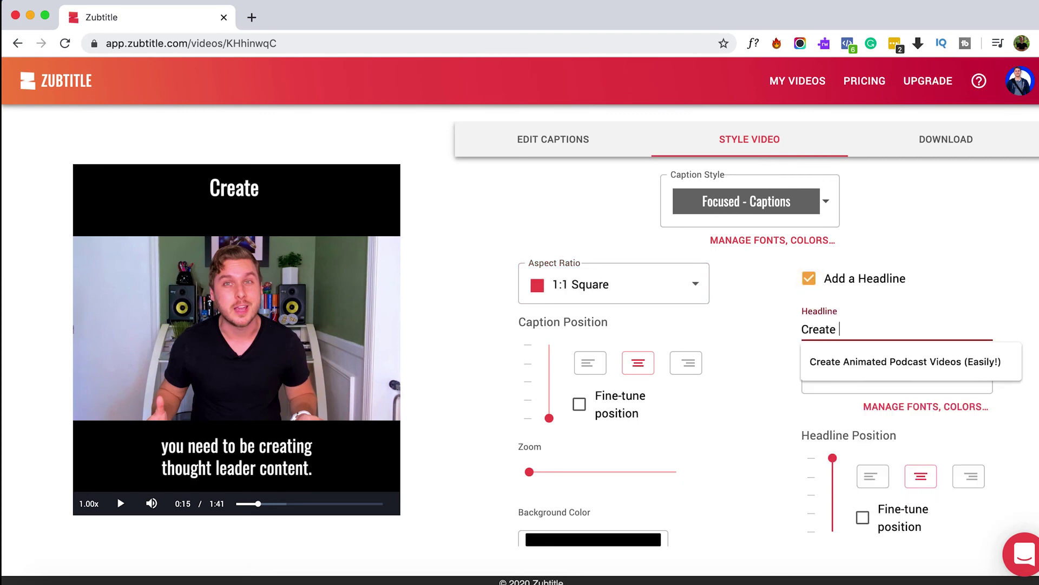
type("Thought Leader C")
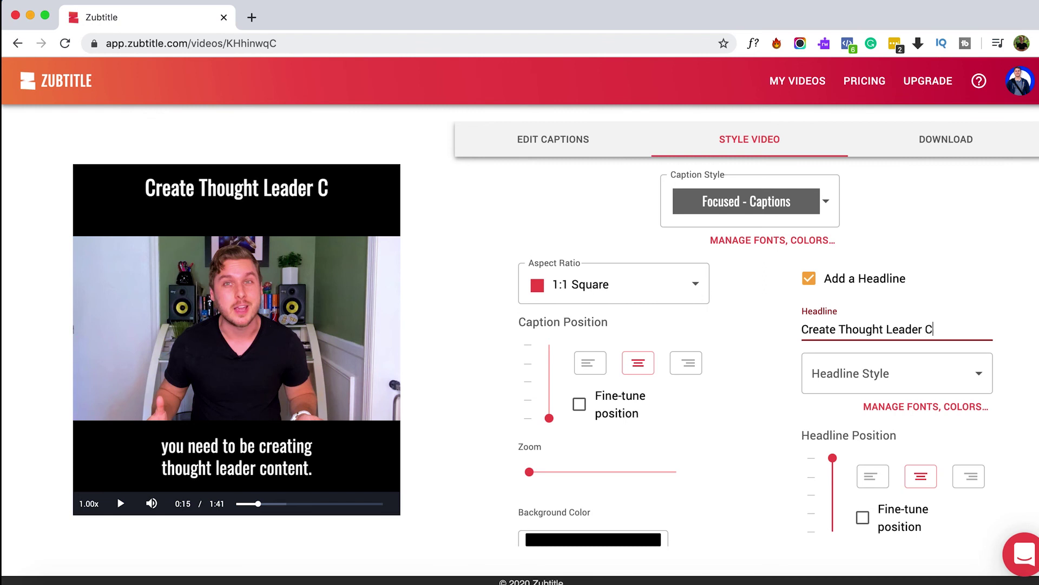
type("ontent on Link")
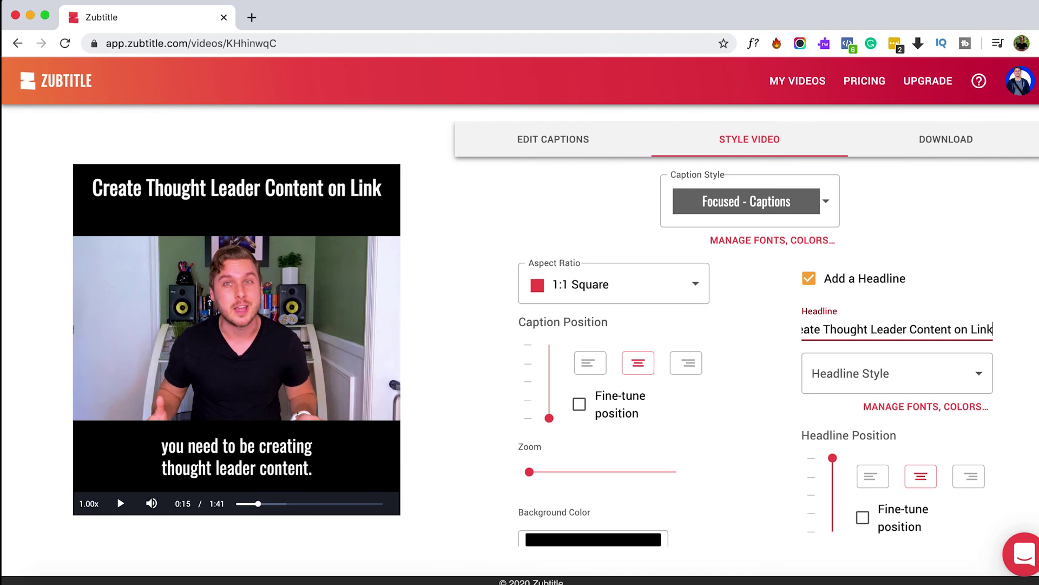
type("edIn")
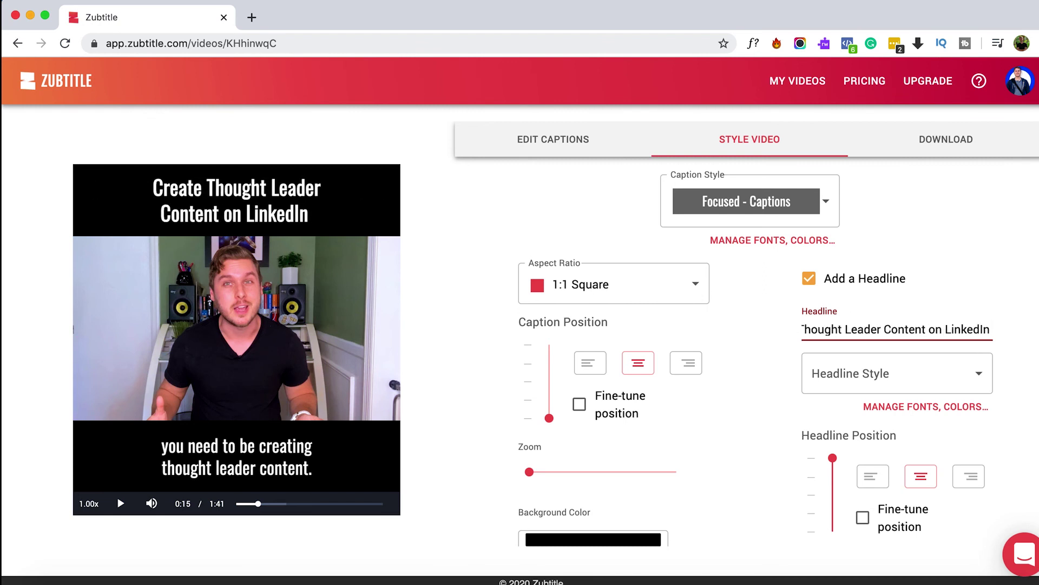
key("BackSpace")
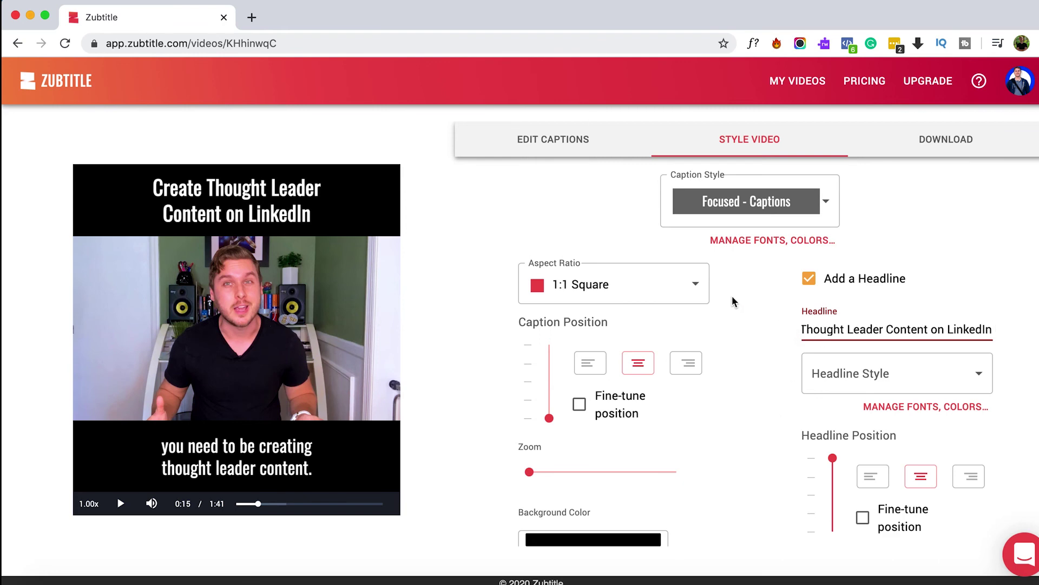
- Apply the One Nine Pro - Headline style and the ONP Block Captions Black caption style
left_click(880, 379)
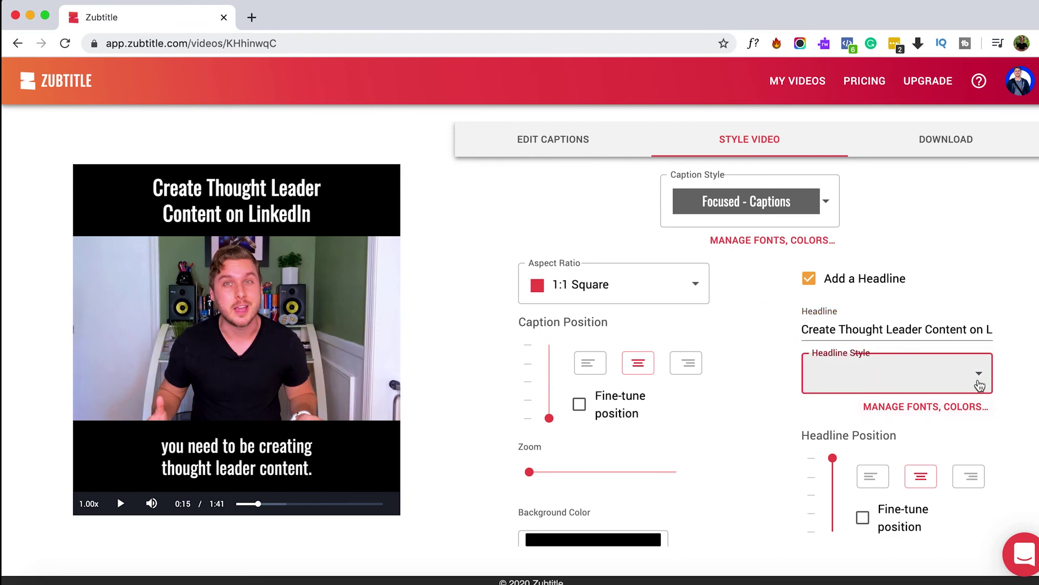
scroll(934, 352, "down", 1)
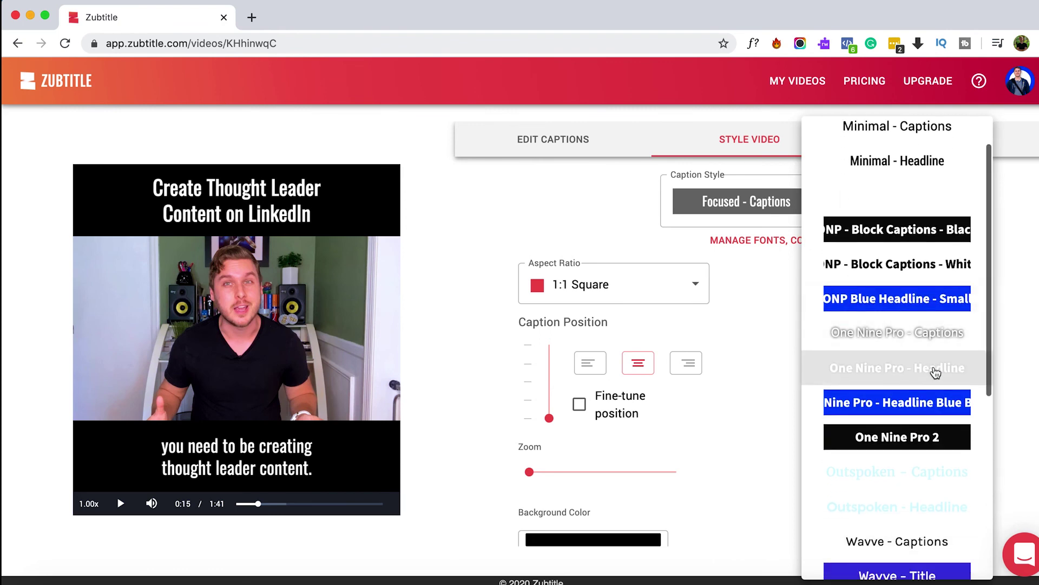
left_click(935, 372)
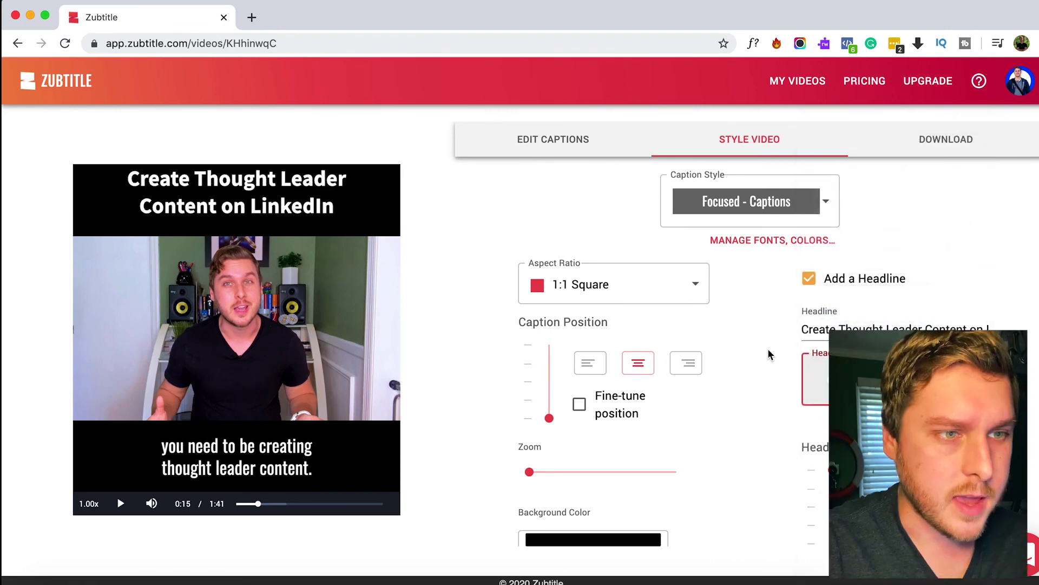
left_click(806, 204)
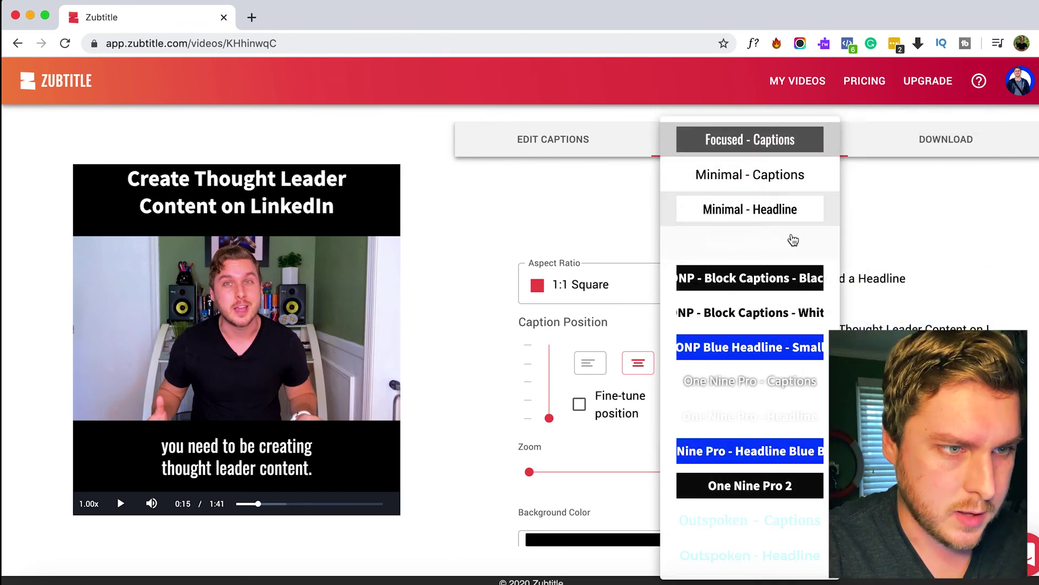
left_click(773, 277)
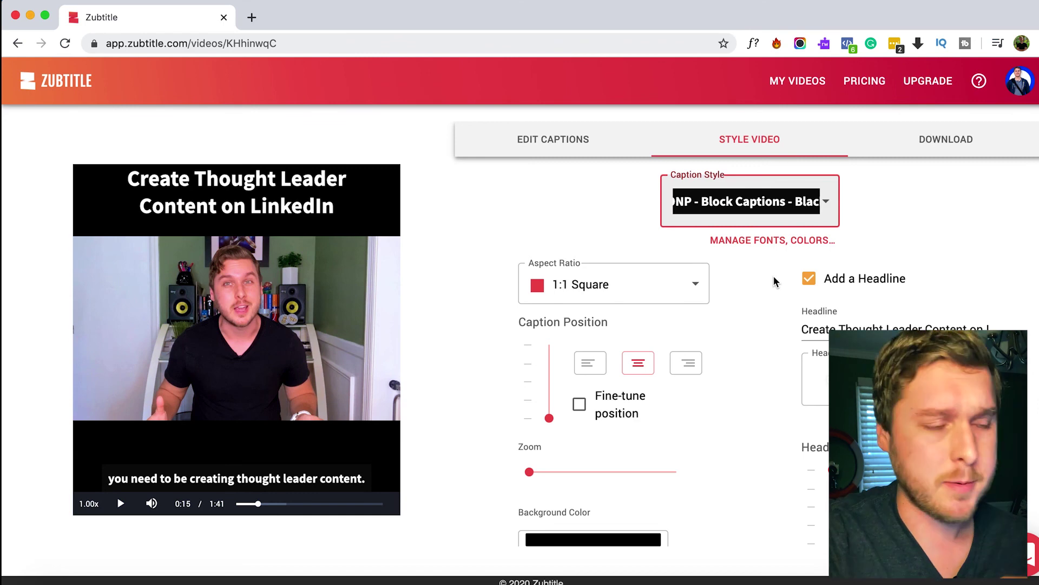
- Copy the brand blue hex code 004FFF from the Evernote colour note
scroll(699, 404, "down", 1)
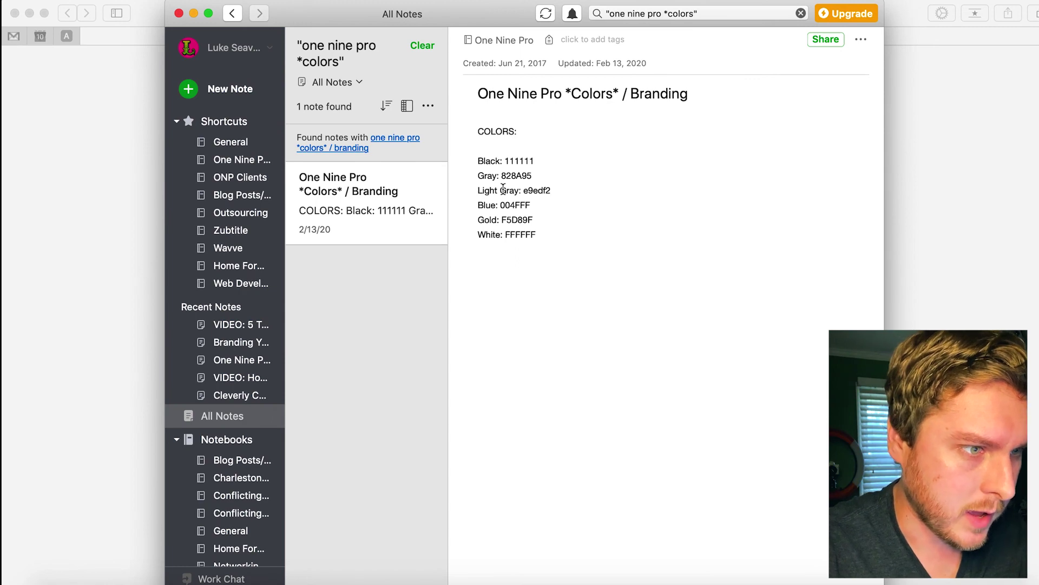
left_click_drag(502, 206, 548, 206)
key("ctrl+c")
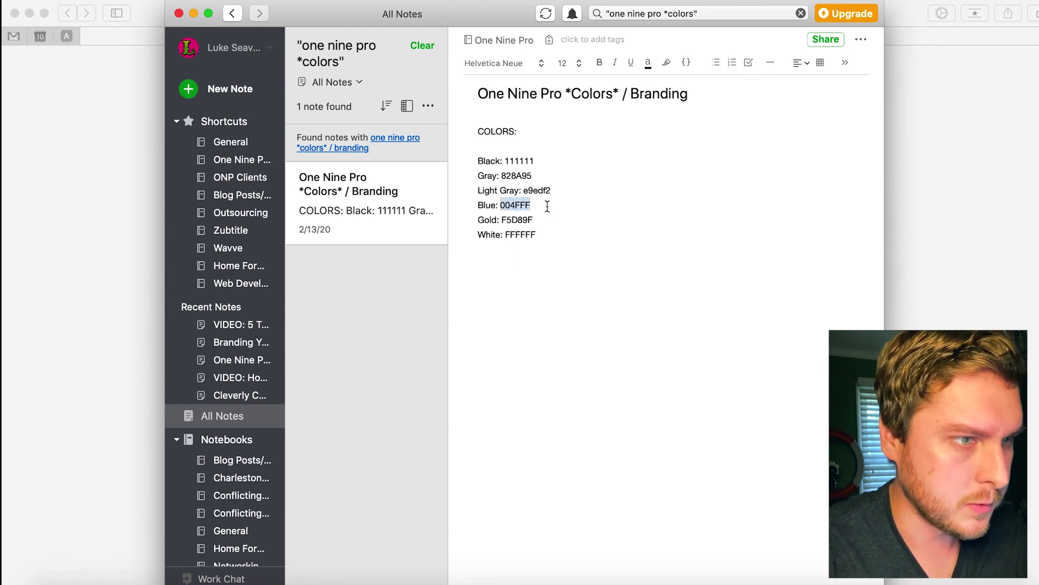
key("ctrl+Right")
- Set the background colour to brand blue 004FFF and nudge the headline slightly lower
left_click(565, 527)
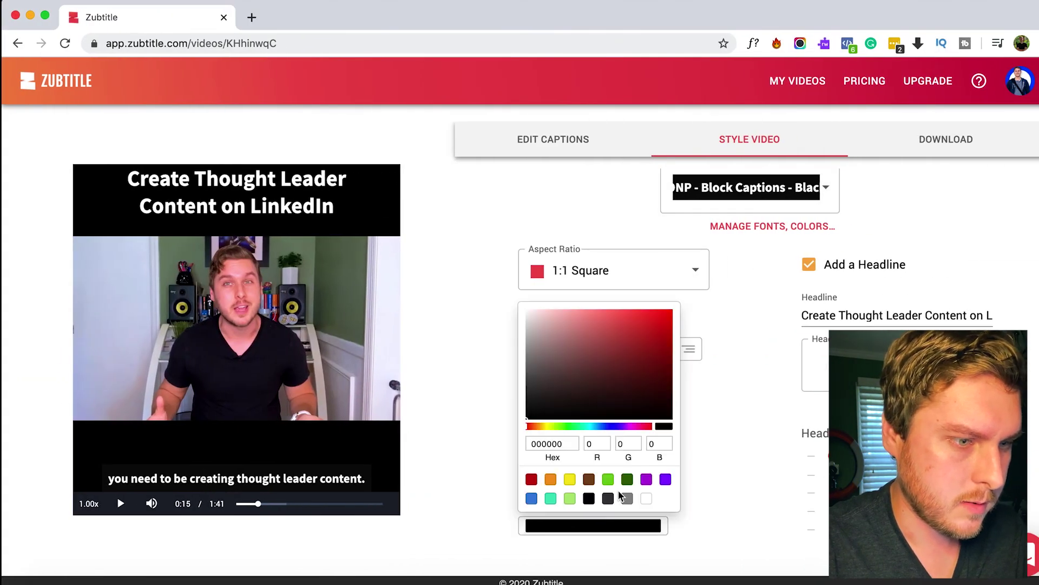
double_click(563, 450)
key("ctrl+v")
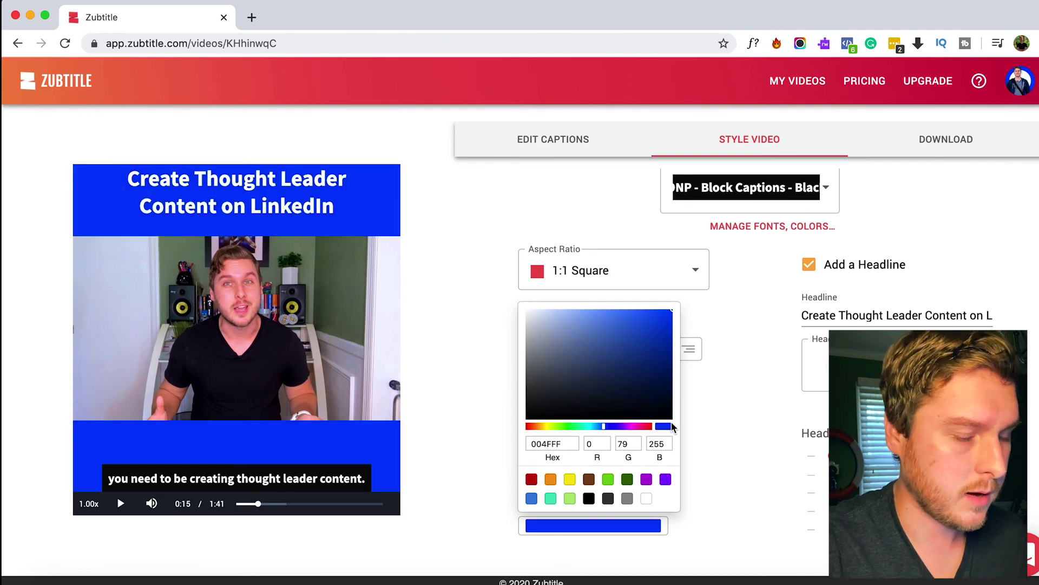
left_click(735, 417)
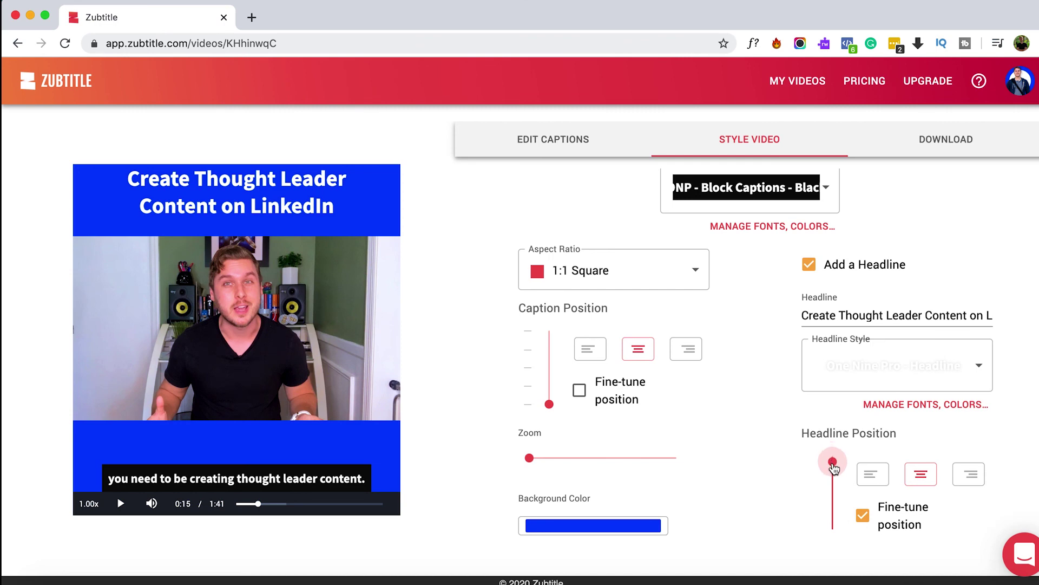
left_click_drag(832, 463, 833, 468)
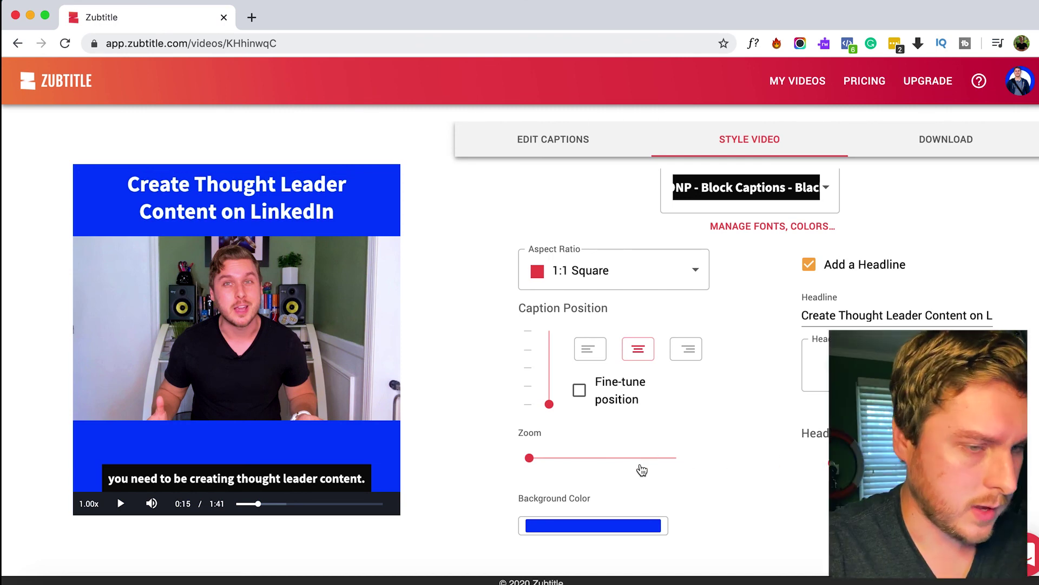
- Raise the captions slightly with fine-tune positioning, leaving zoom at minimum after testing it
left_click(579, 391)
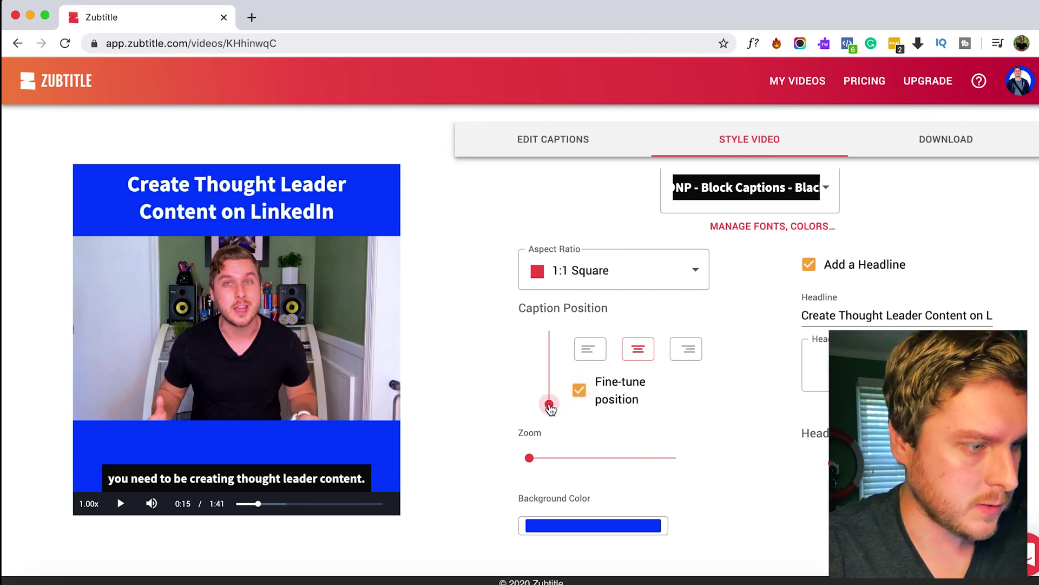
left_click_drag(549, 405, 550, 399)
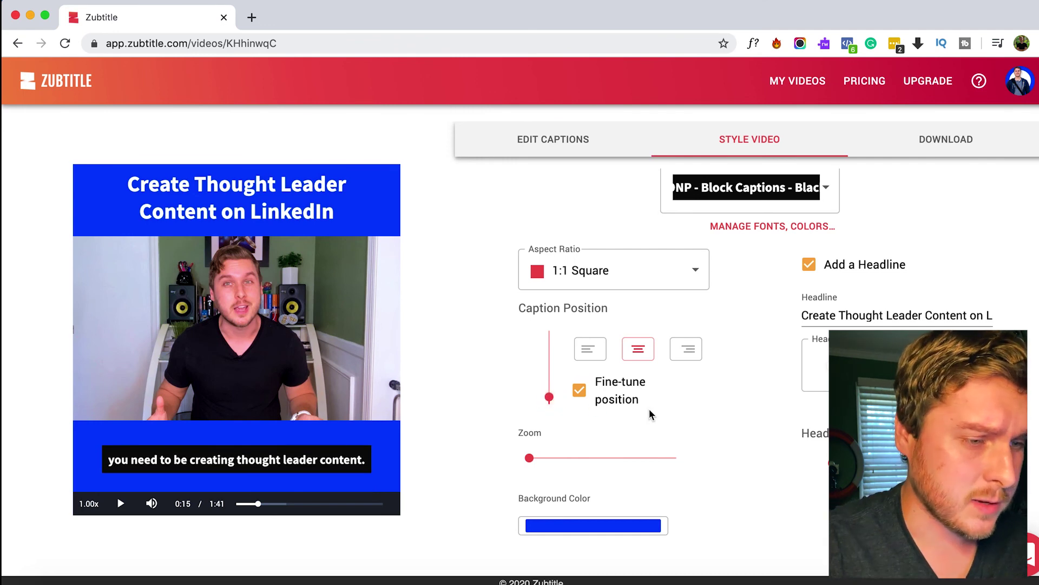
left_click_drag(530, 457, 745, 458)
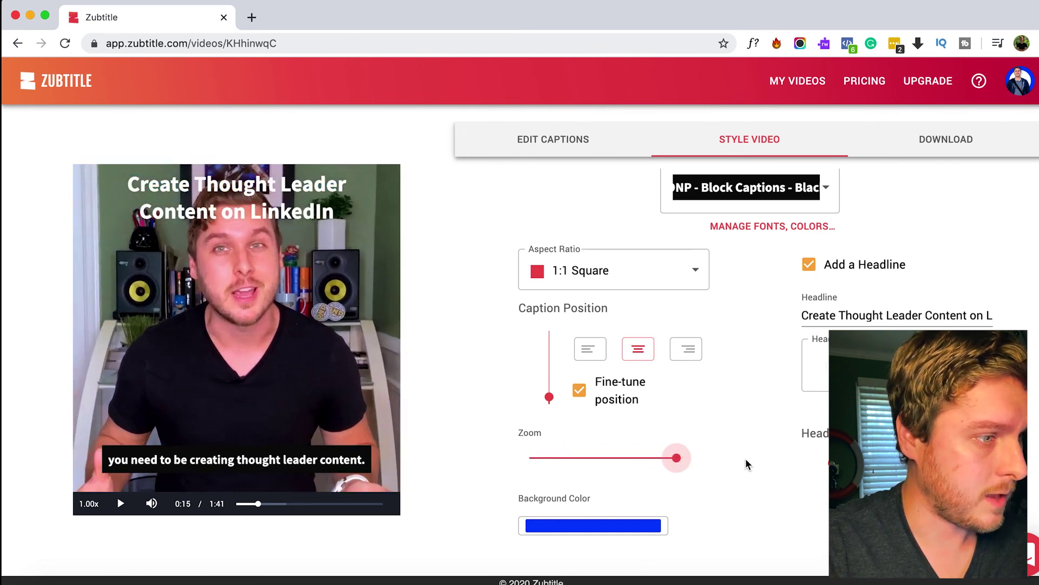
left_click_drag(637, 458, 483, 447)
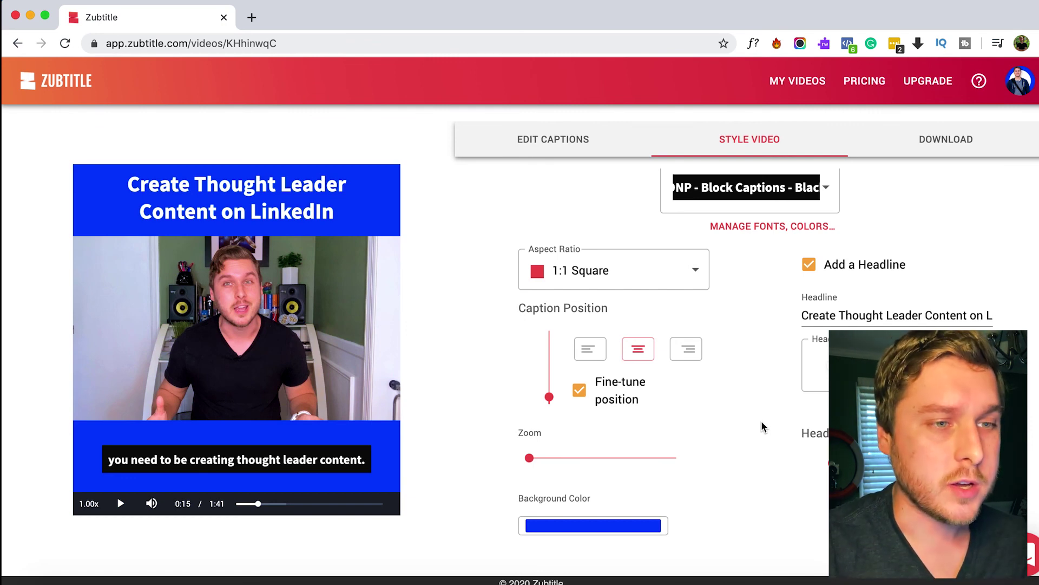
- In Manage Styles and Fonts, open the black block caption style for editing
left_click(769, 227)
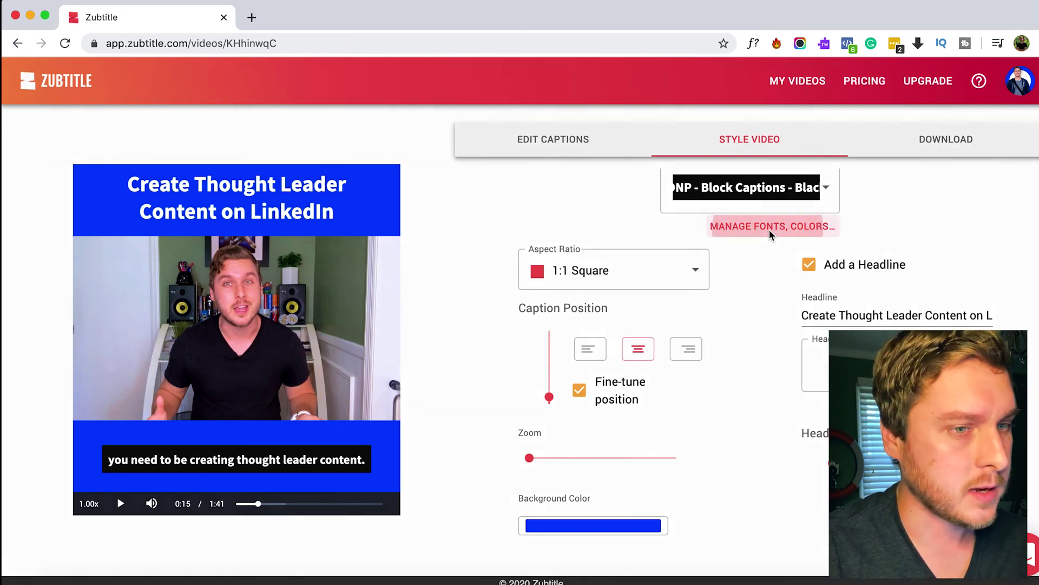
scroll(534, 434, "down", 5)
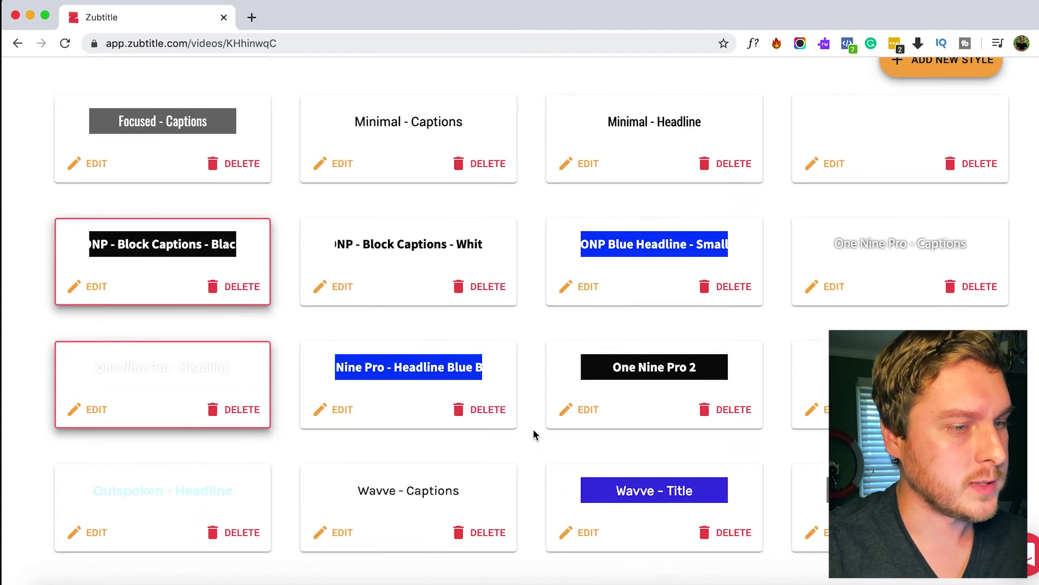
scroll(532, 428, "up", 5)
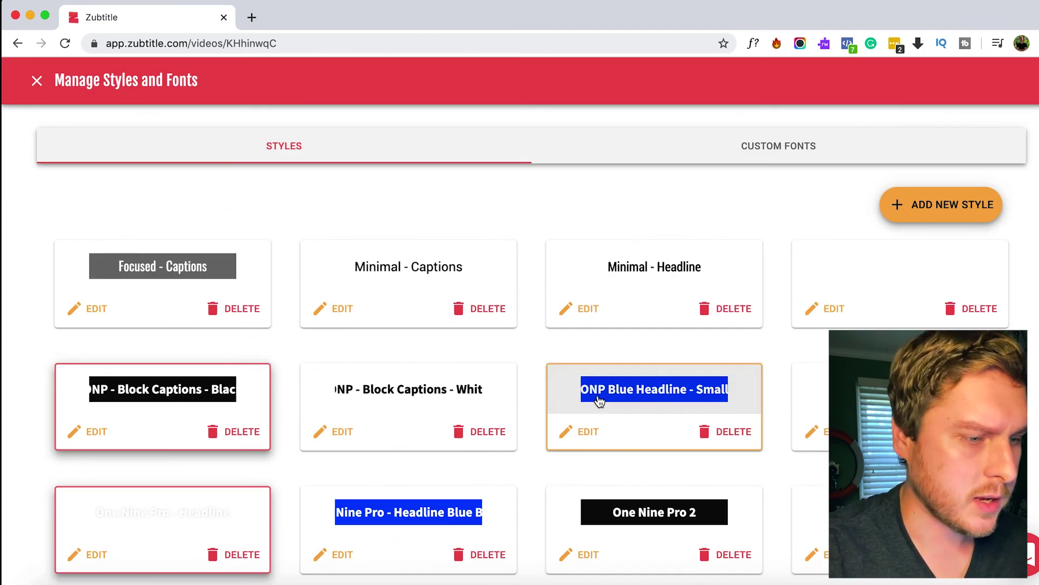
scroll(600, 400, "down", 1)
scroll(599, 401, "down", 2)
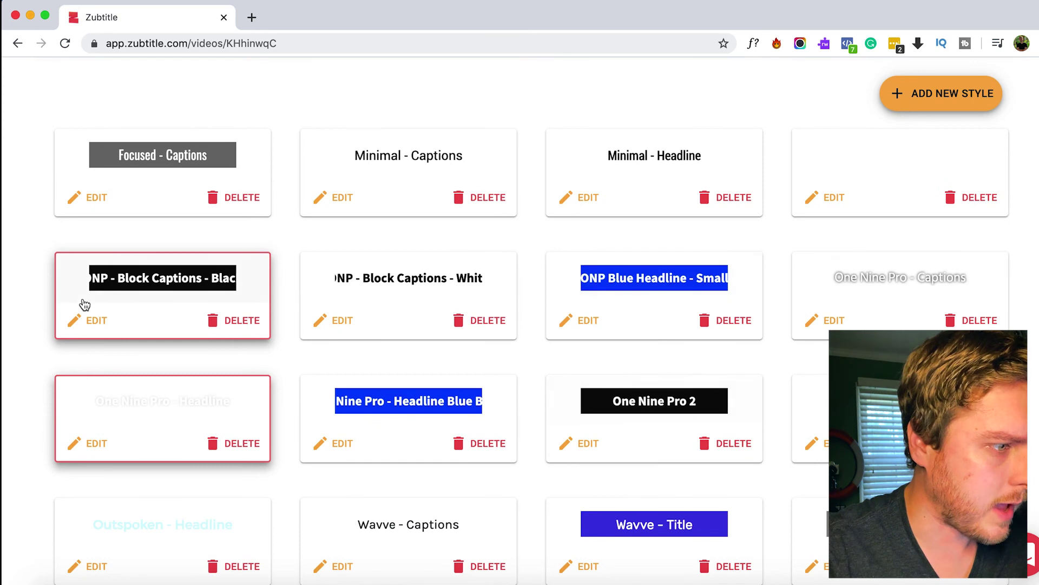
left_click(96, 321)
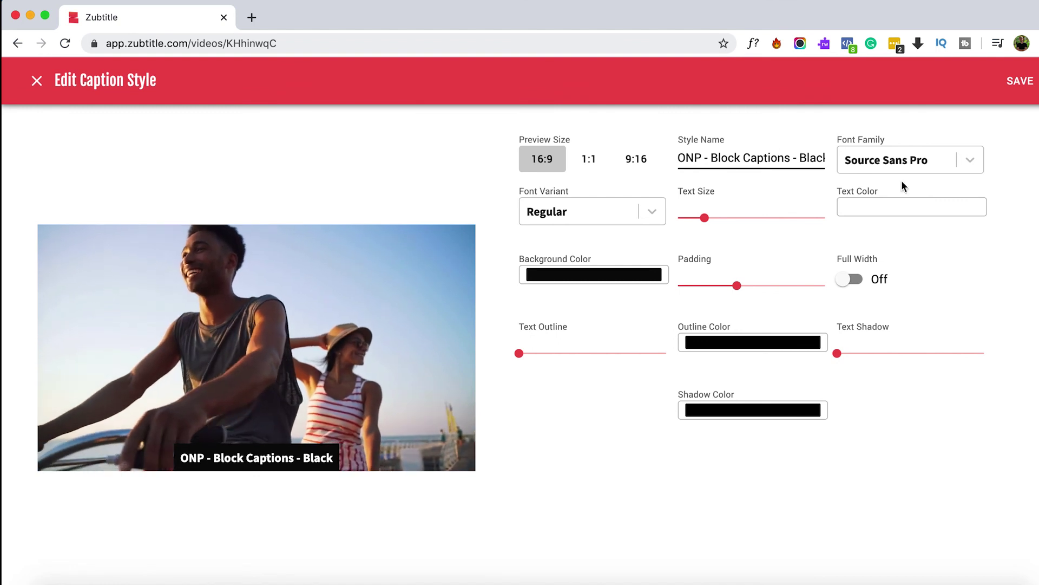
- Try the caption style's font list, text size, red background, bar width and maximum text shadow
left_click(930, 152)
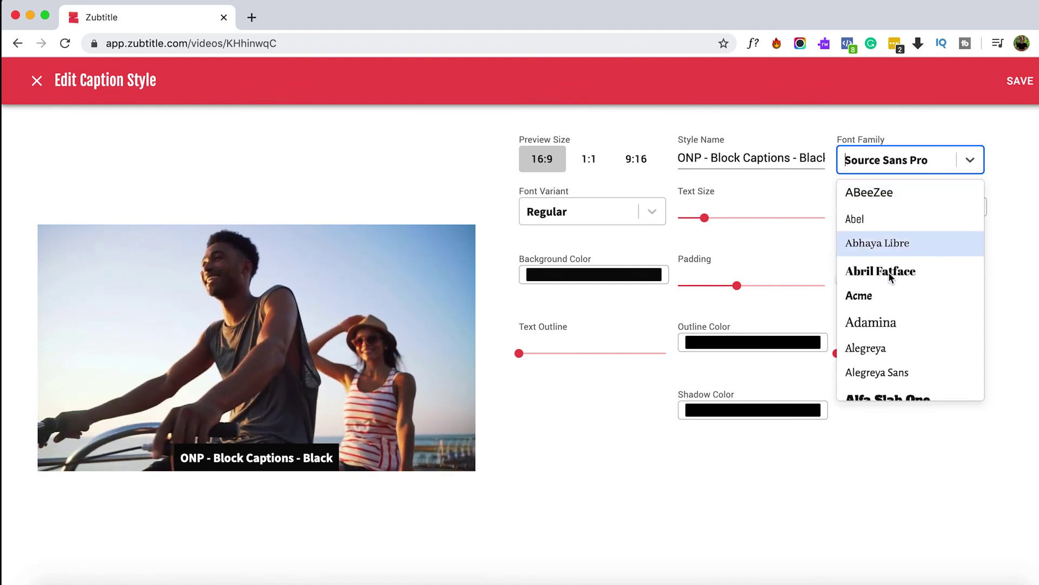
scroll(889, 272, "down", 3)
scroll(888, 272, "down", 2)
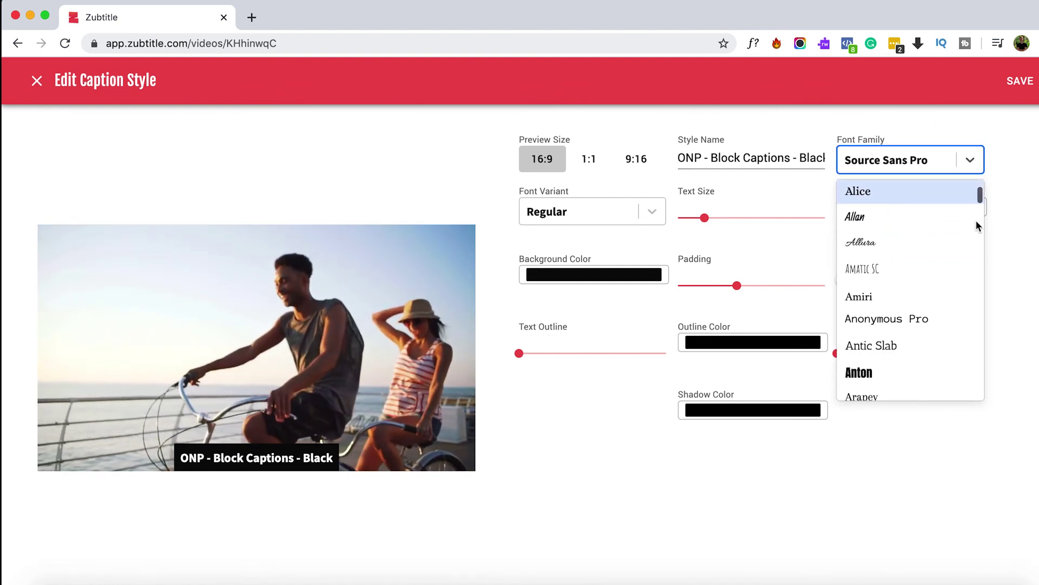
left_click(1016, 229)
mouse_move(704, 219)
left_mouse_down()
mouse_move(733, 223)
mouse_move(708, 219)
left_mouse_up()
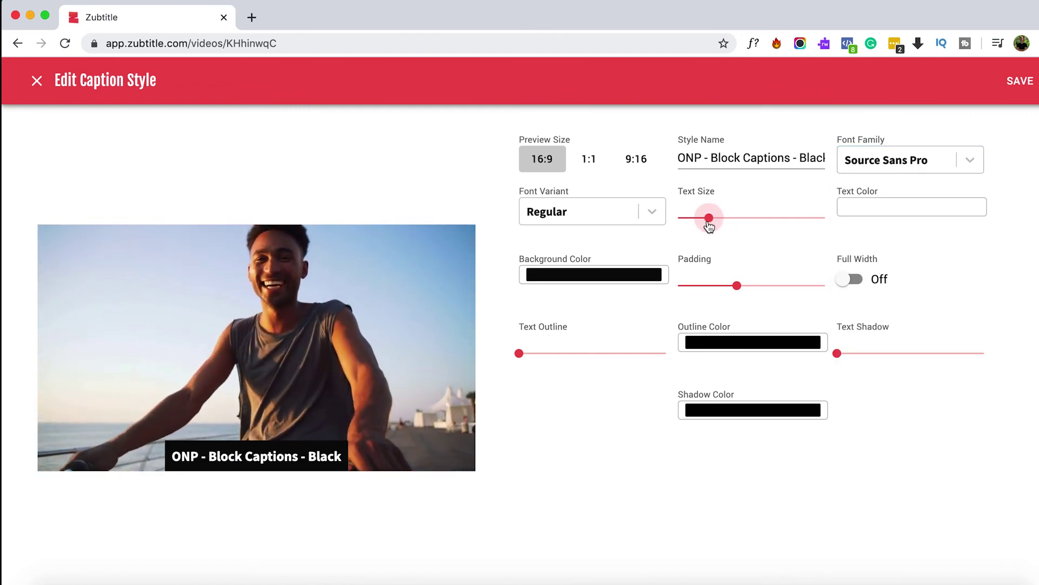
left_click(594, 275)
left_click(532, 472)
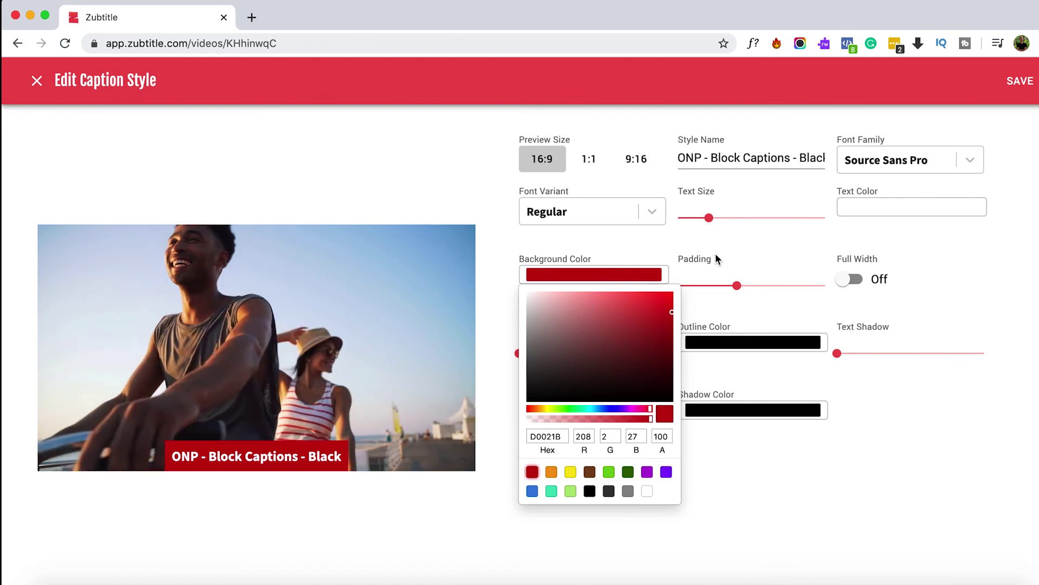
left_click(853, 281)
left_click(852, 279)
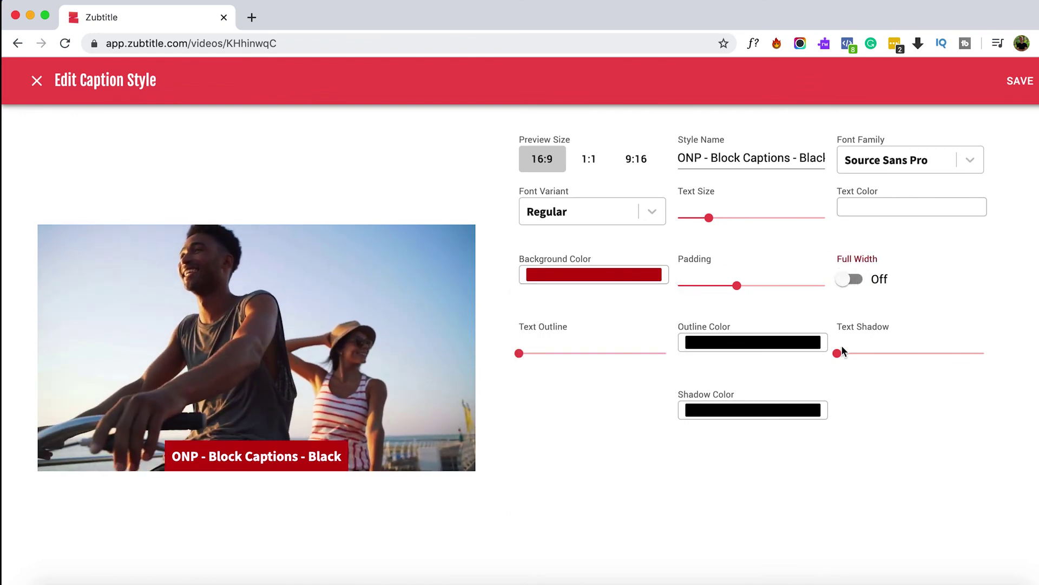
left_click_drag(838, 353, 348, 492)
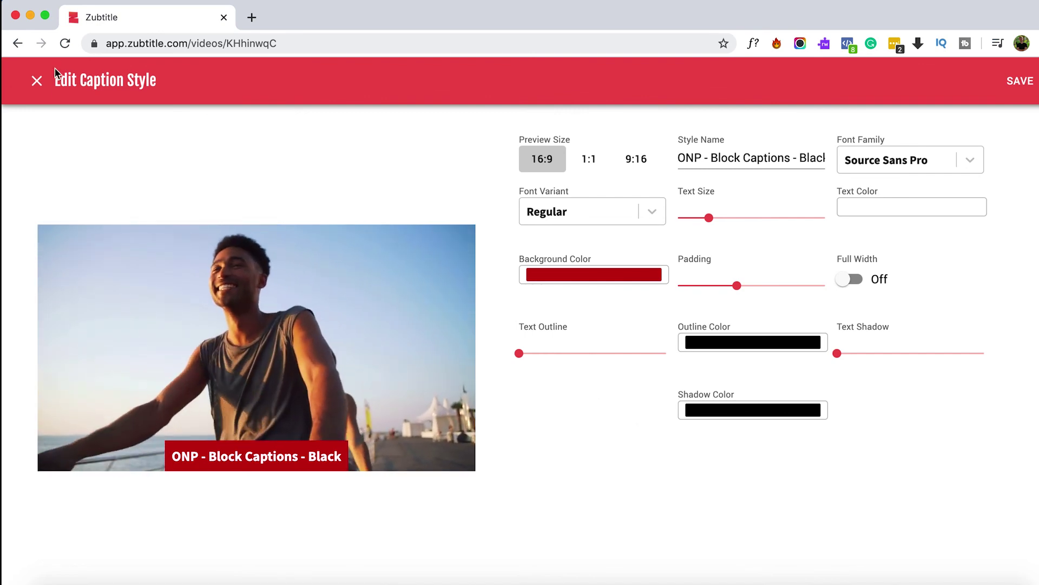
- Close the caption style editor and the styles and fonts manager
left_click(38, 82)
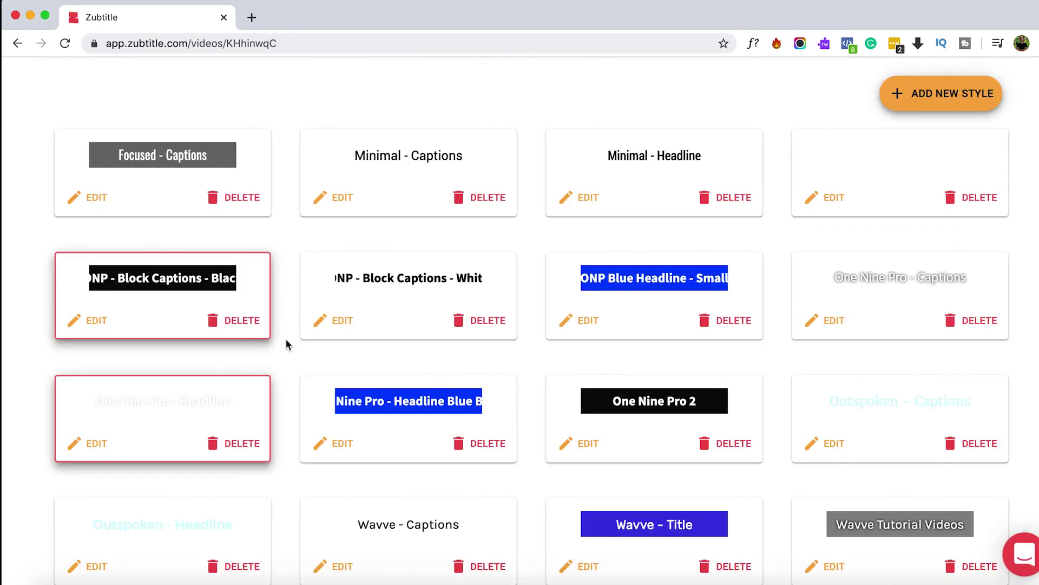
scroll(476, 440, "up", 3)
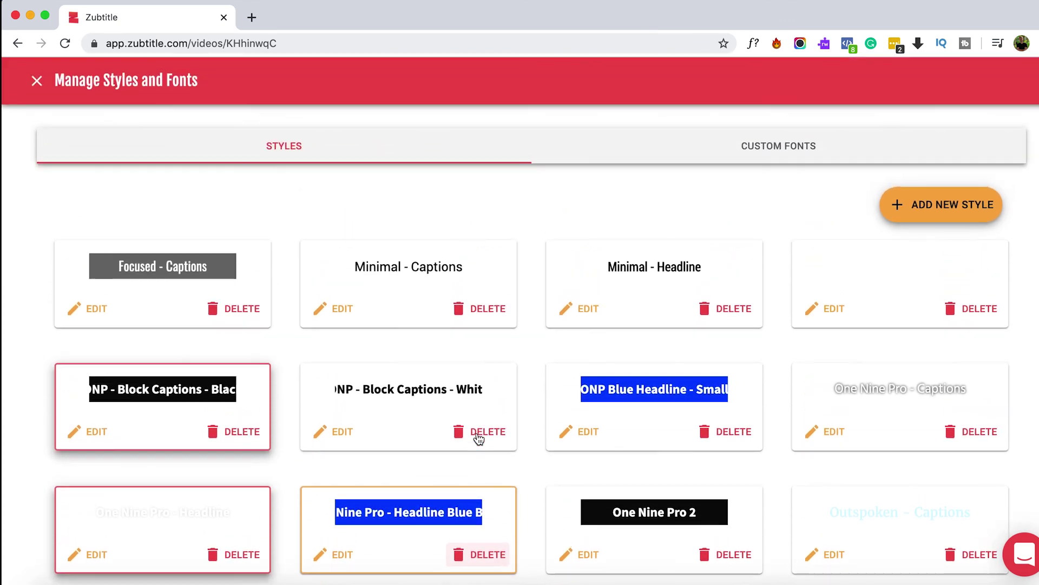
left_click(37, 84)
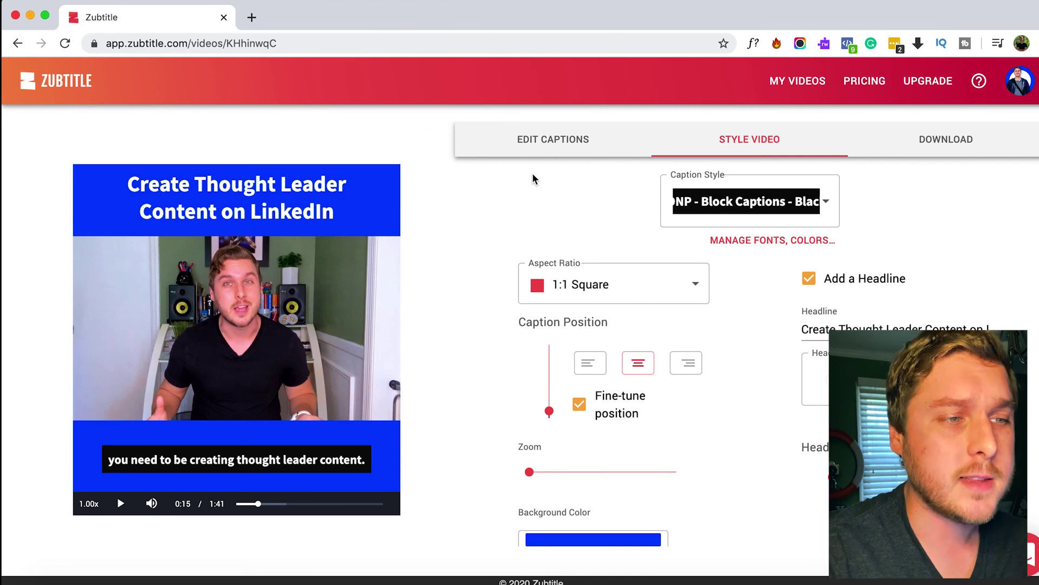
- Split the opening captions after 'connections' and after 'community' so each becomes its own caption
left_click(563, 152)
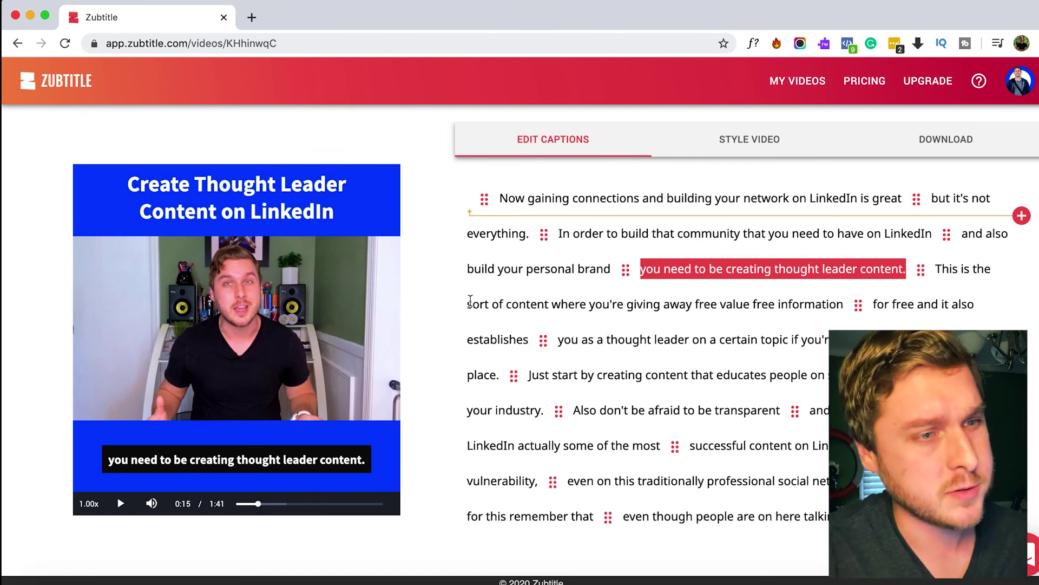
left_click(627, 198)
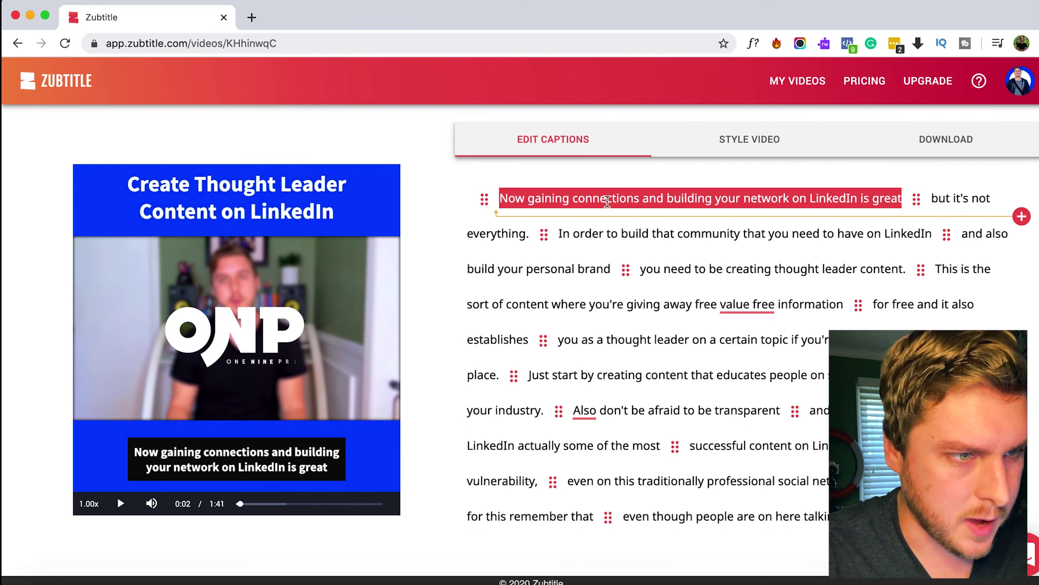
left_click(653, 198)
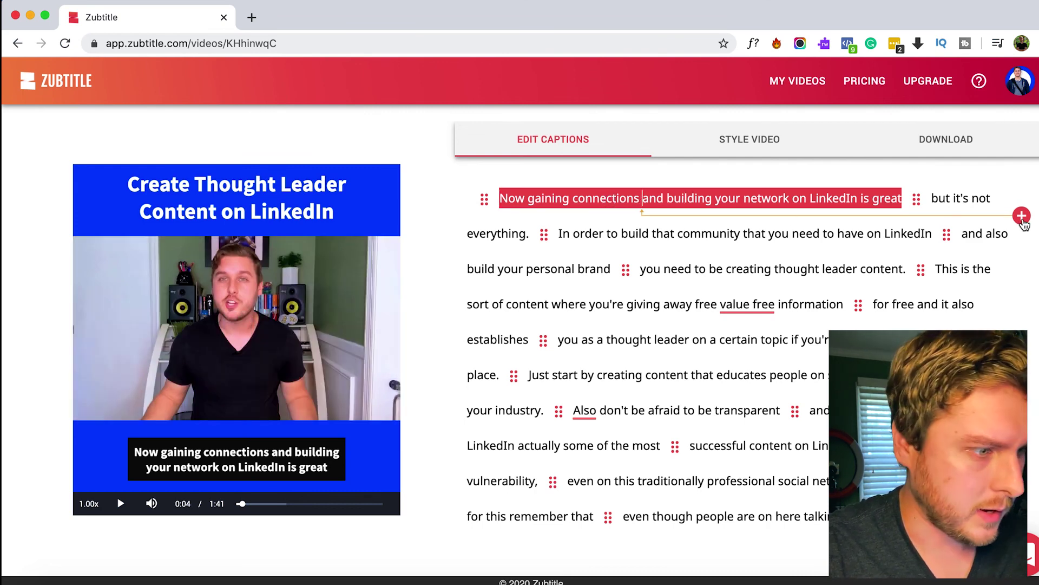
left_click(1022, 216)
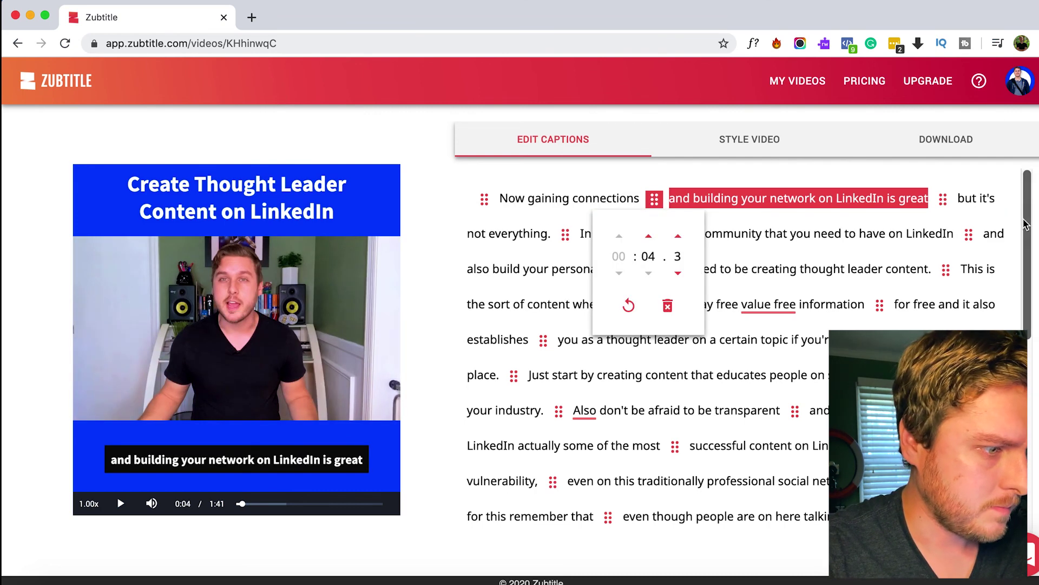
left_click(980, 200)
left_click(632, 237)
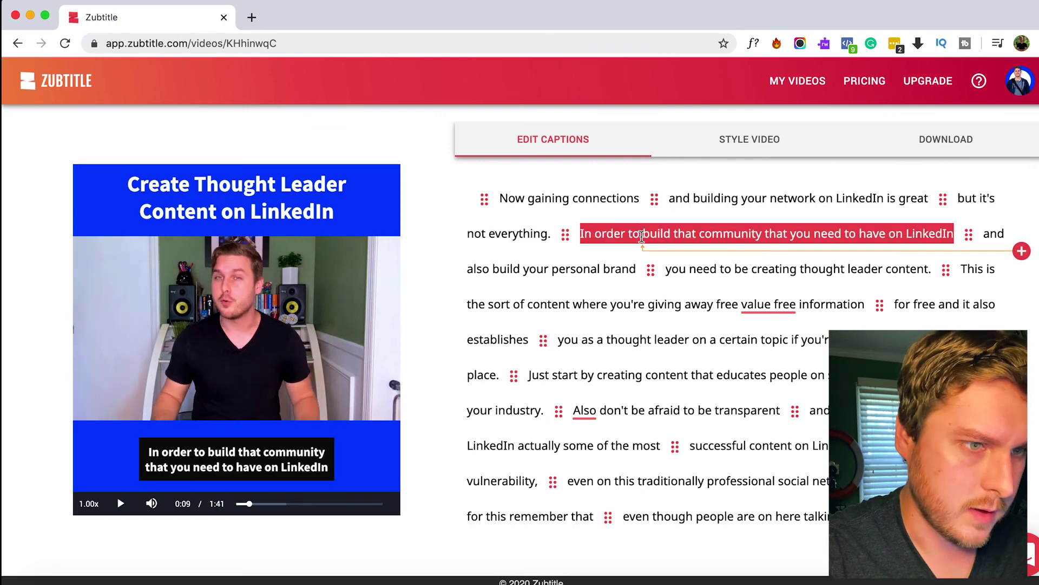
left_click(763, 236)
left_click(1020, 252)
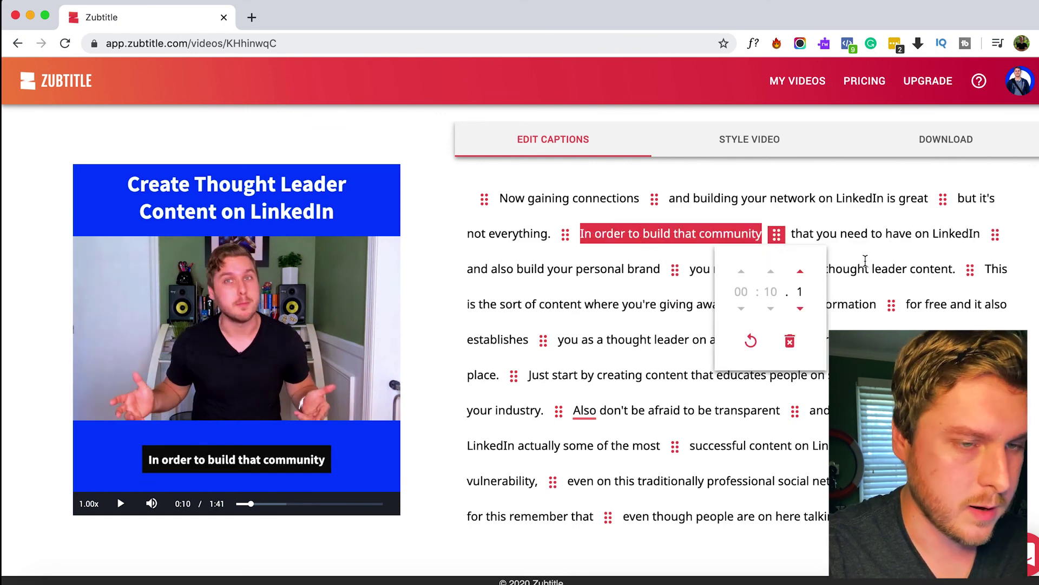
left_click(541, 198)
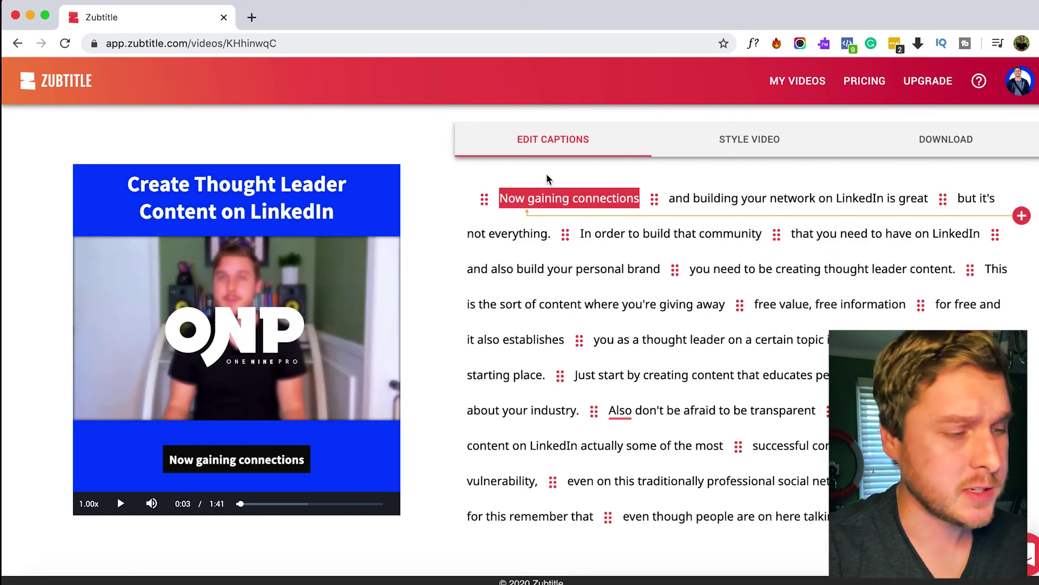
left_click_drag(240, 503, 216, 502)
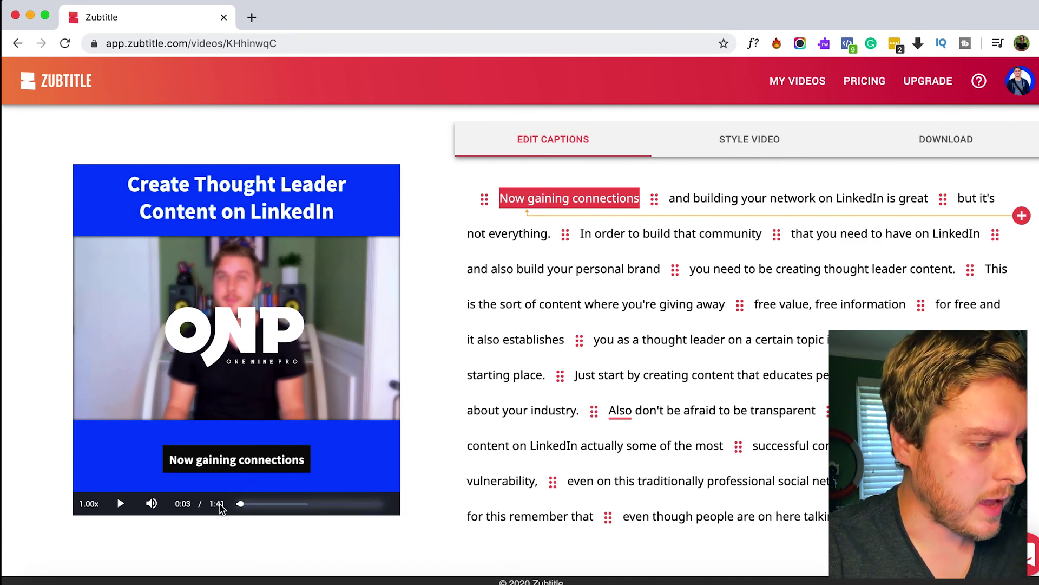
left_click(121, 505)
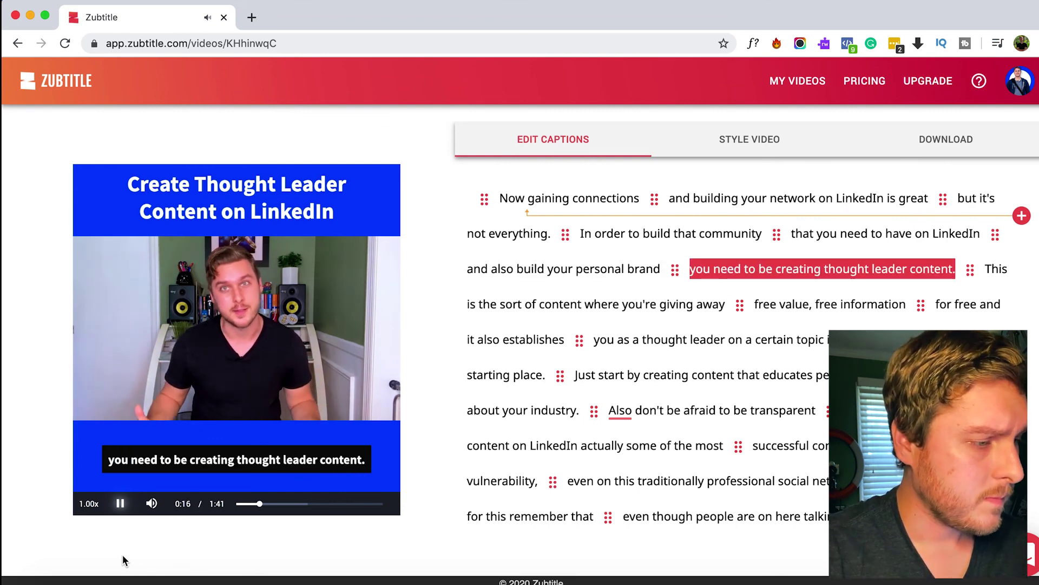
left_click(120, 504)
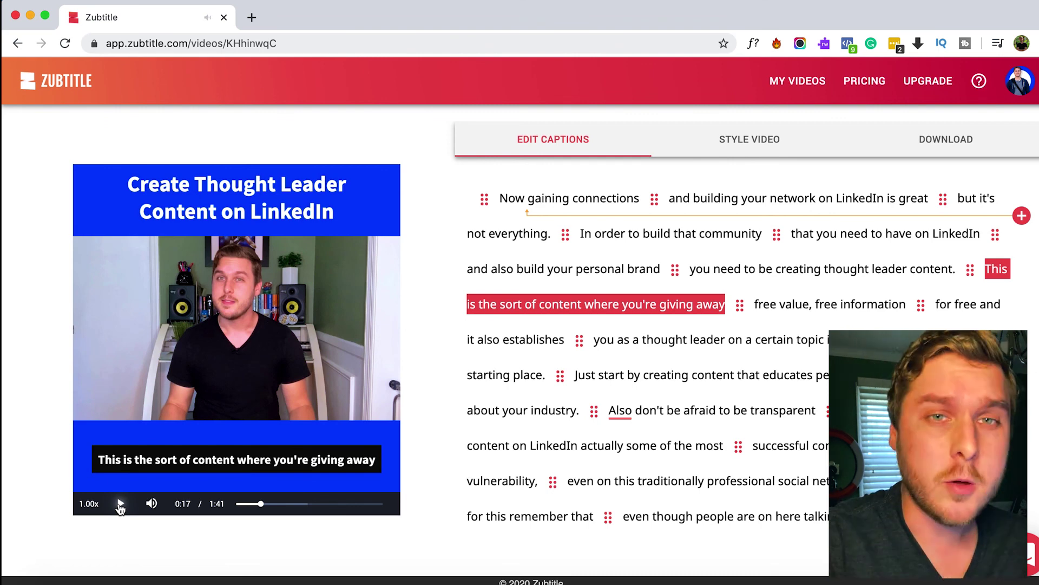
- Delay 'Now gaining connections' to start at 00:03.2, retime the 'In order to build' caption, and check playback
left_click(485, 199)
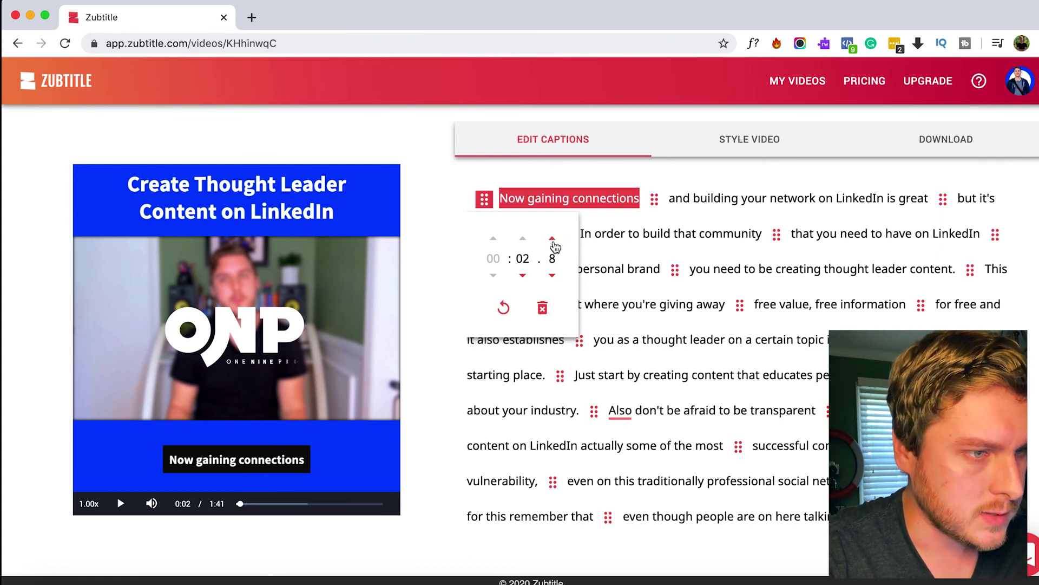
left_click(552, 239)
left_click(552, 239)
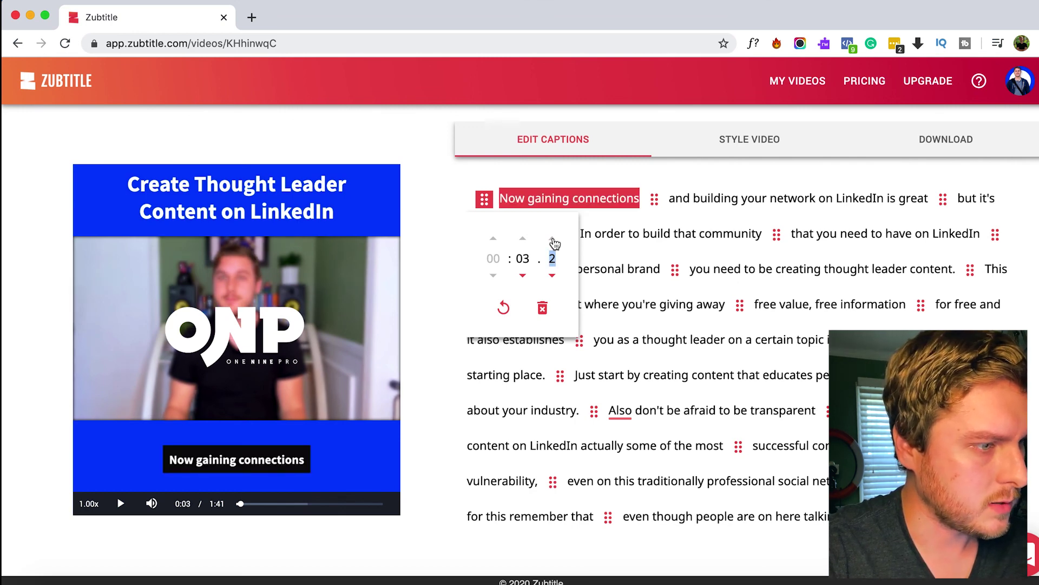
left_click(121, 503)
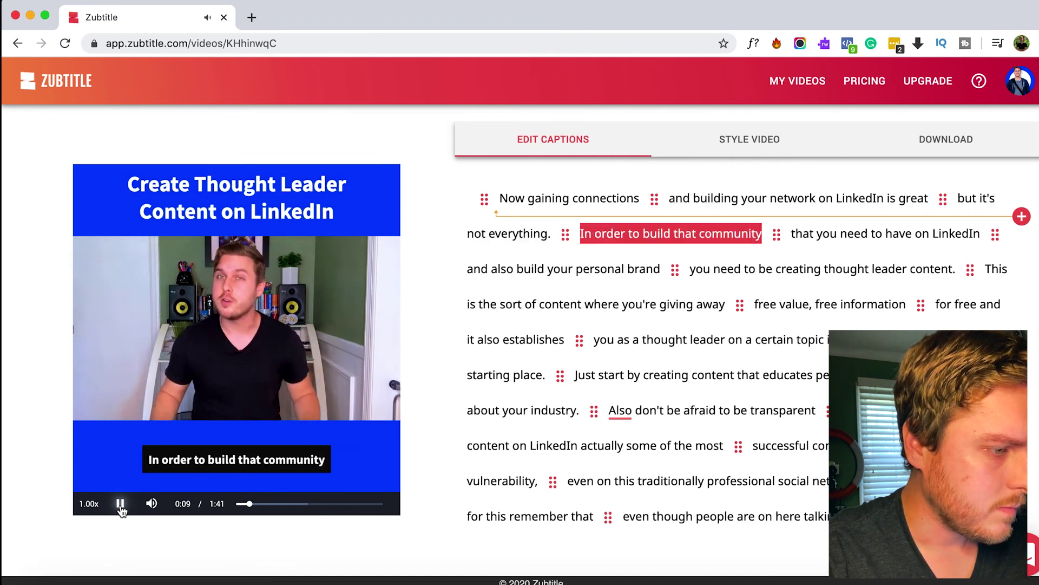
left_click(120, 507)
left_click(566, 234)
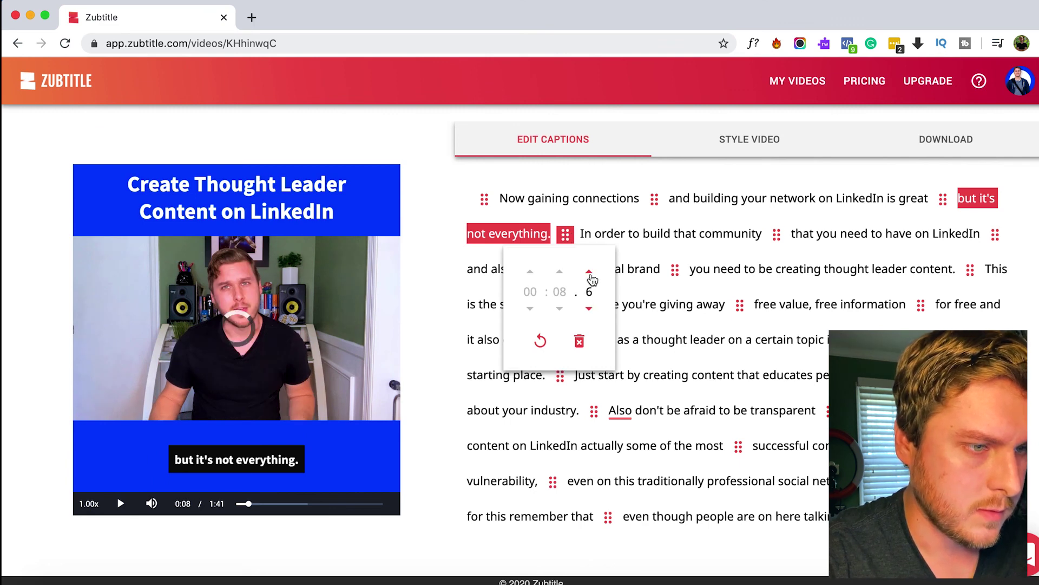
left_click(121, 504)
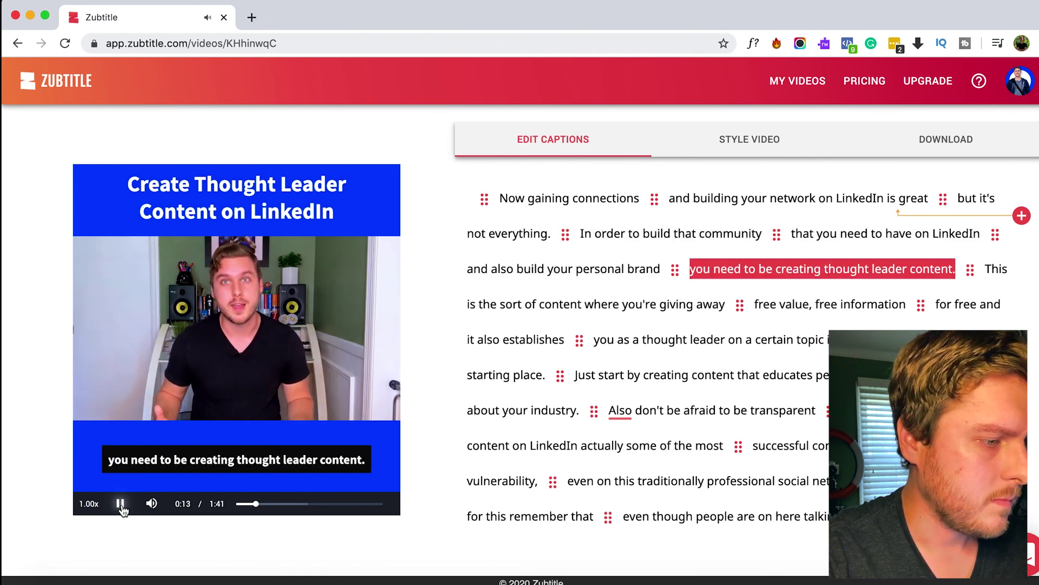
left_click(120, 504)
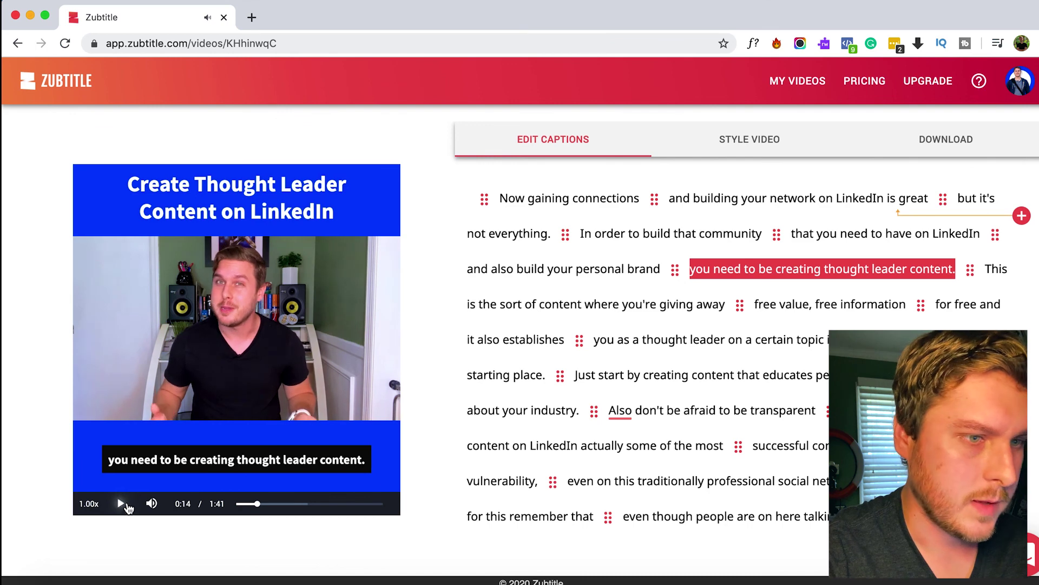
- Push the thought leader caption's start to 00:13.9 and replay to confirm it syncs
left_click(675, 269)
left_click(699, 307)
left_click(699, 308)
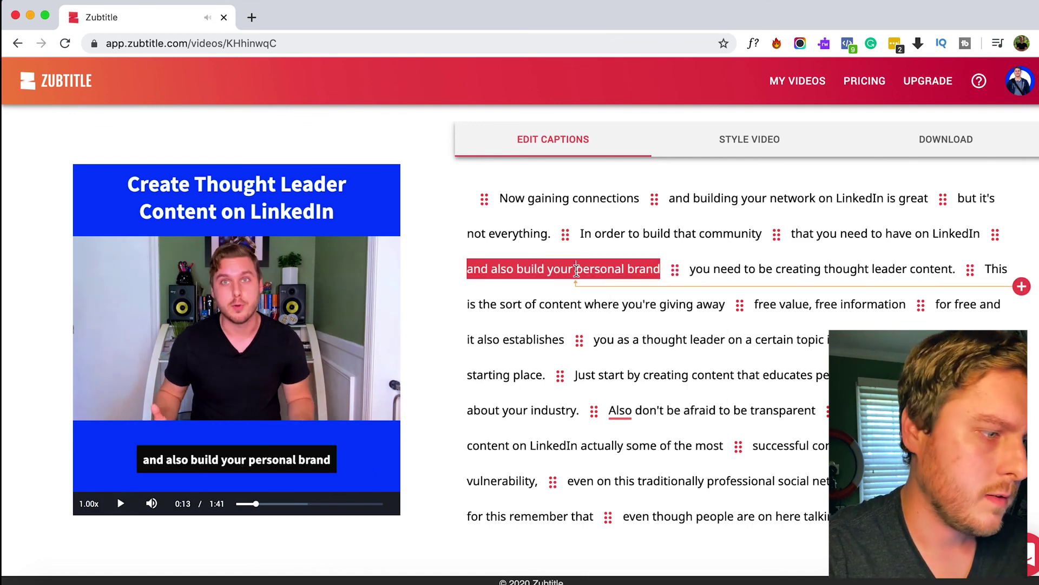
left_click(120, 504)
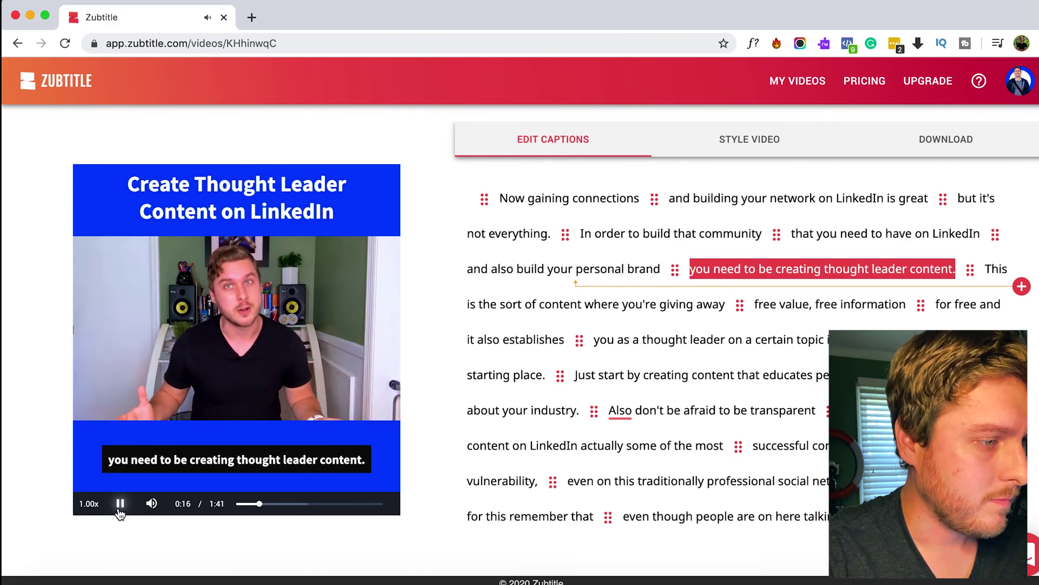
left_click(119, 508)
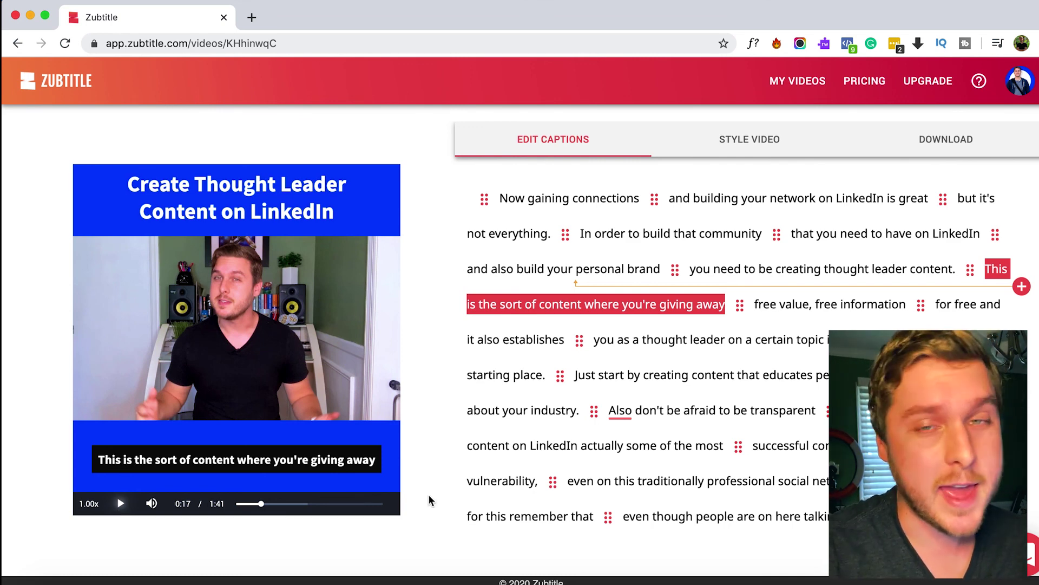
left_click(777, 139)
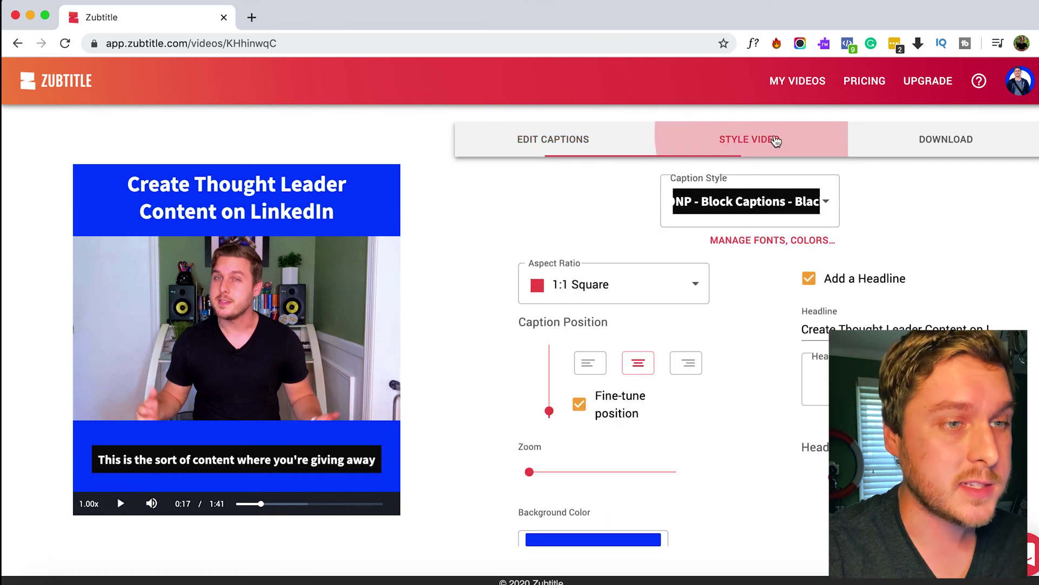
- Render the captioned video and download its transcript as transcript (8).srt
left_click(993, 142)
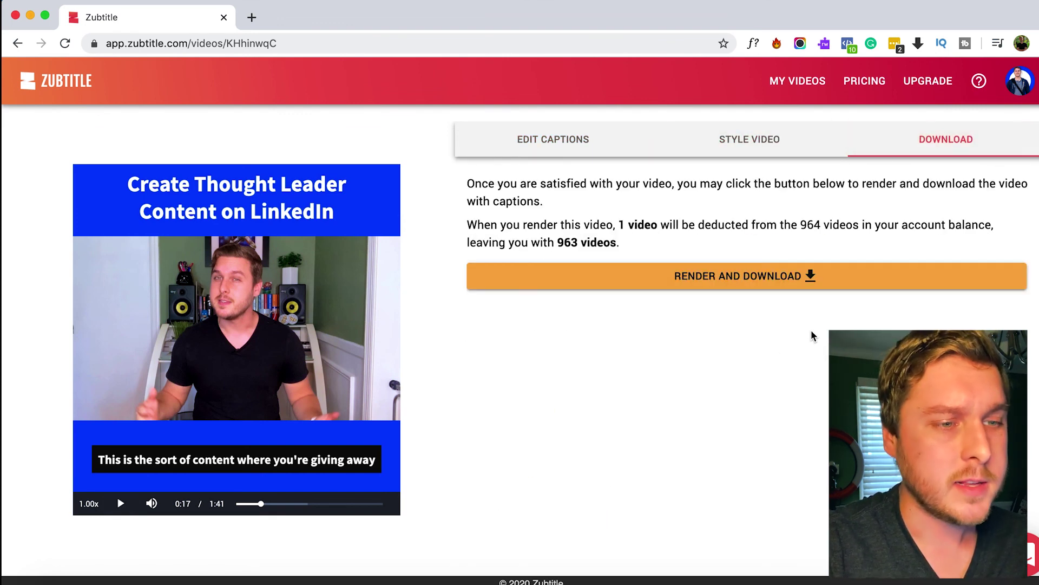
left_click(751, 281)
left_click(628, 367)
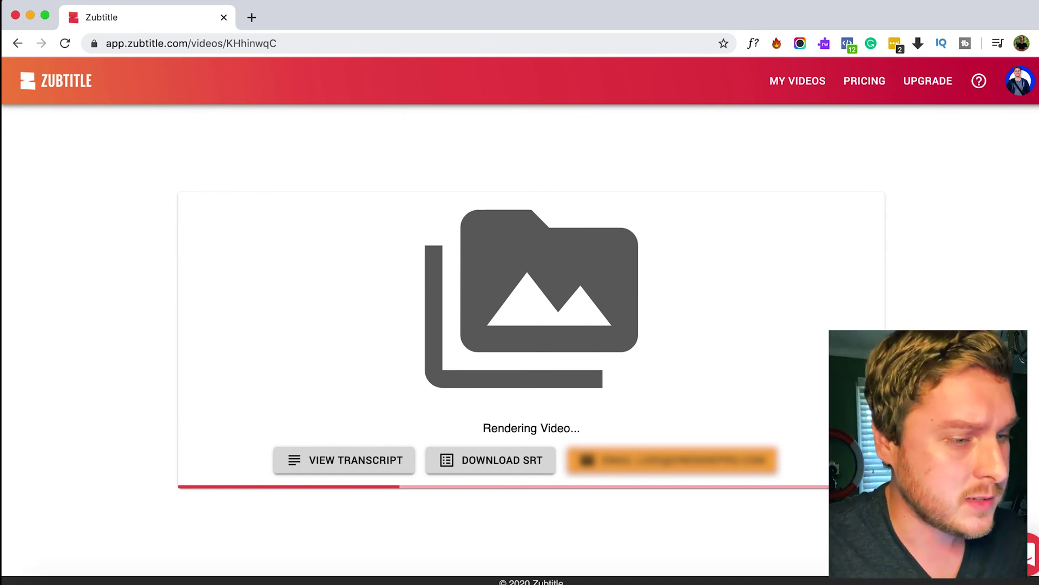
left_click(499, 460)
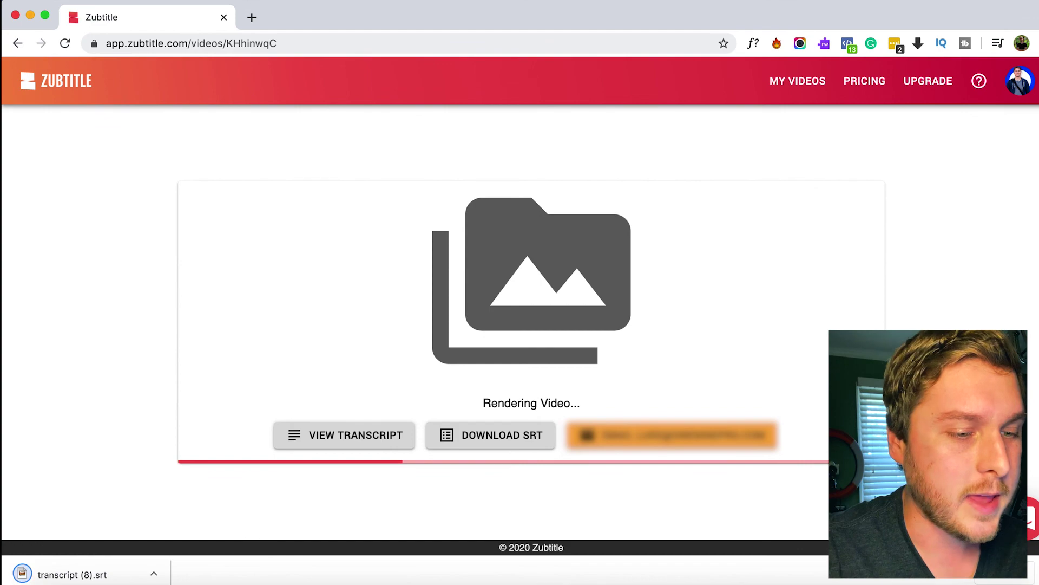
key("super+t")
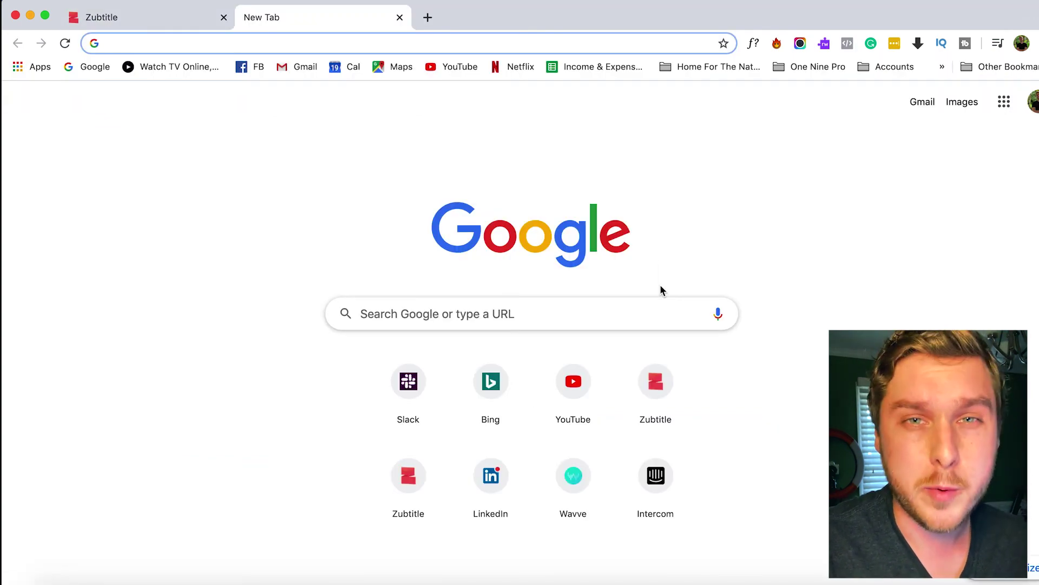
- On LinkedIn, attach the video LinkedIn - 6.mp4 to a new post
type("linkedin")
key("Return")
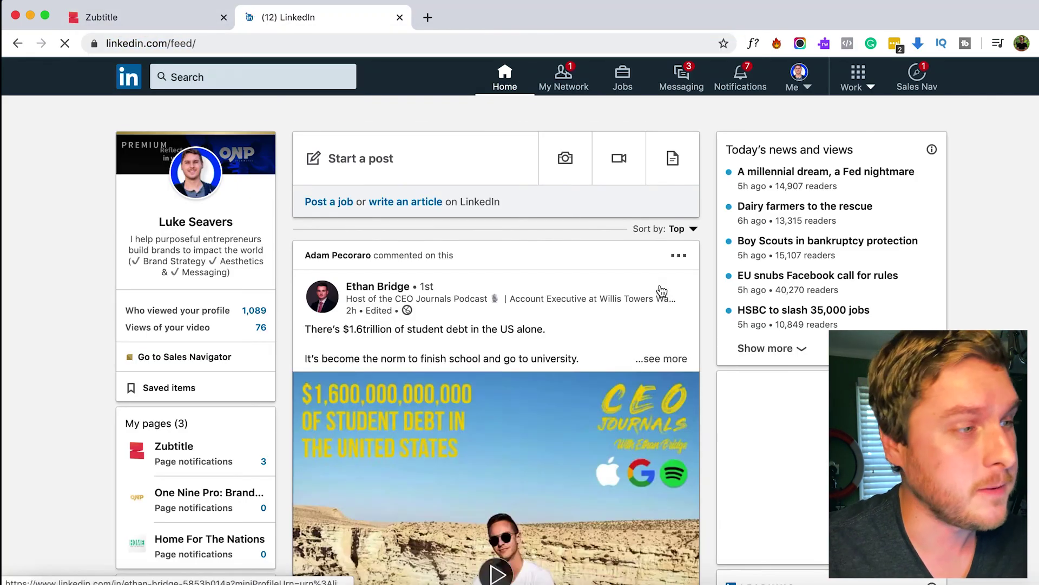
left_click(620, 164)
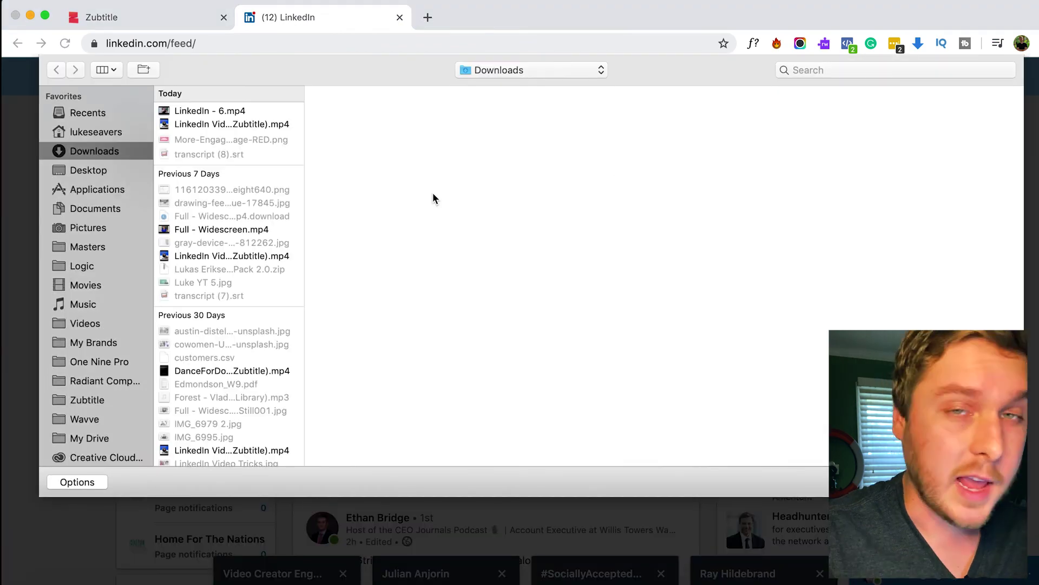
left_click(239, 112)
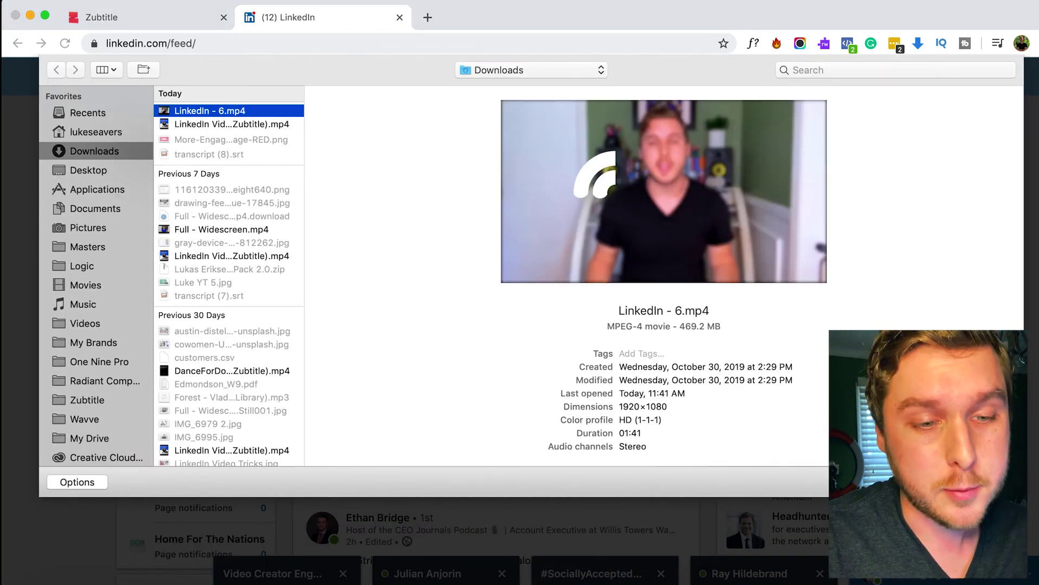
key("Return")
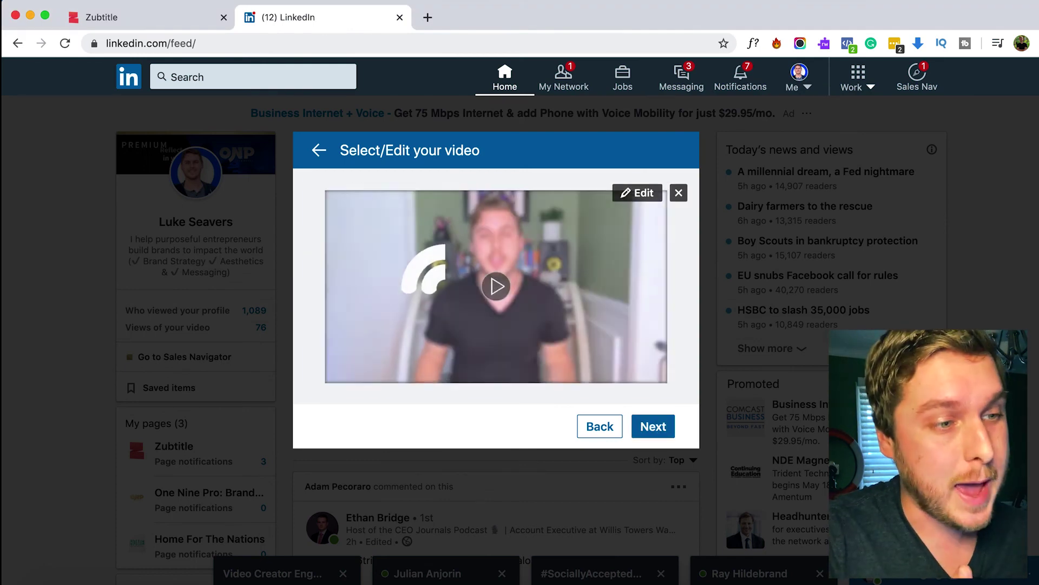
- Upload transcript (8).srt as the video's captions, save, and continue to the post
left_click(637, 193)
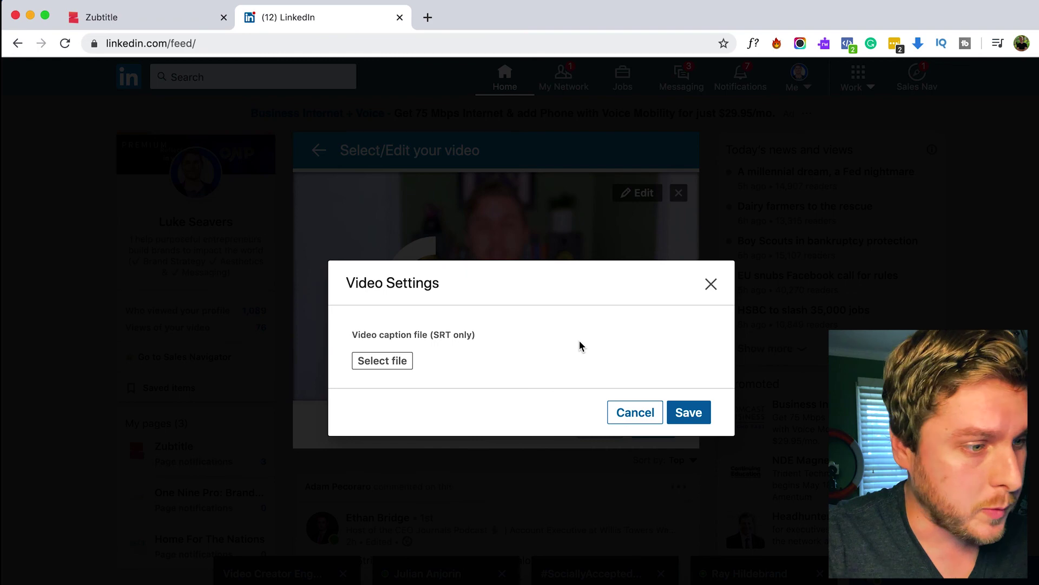
left_click(406, 363)
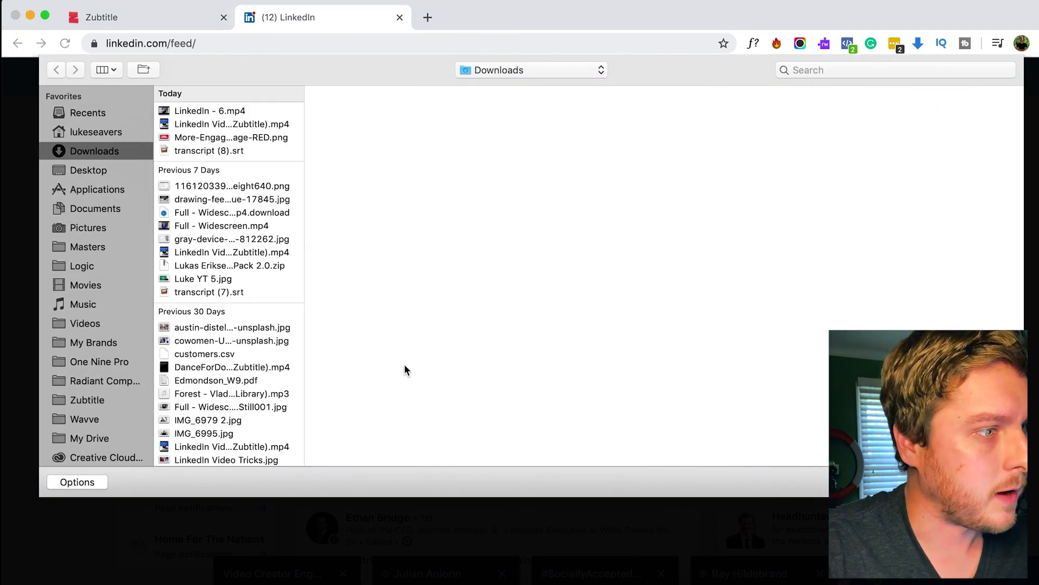
left_click(207, 151)
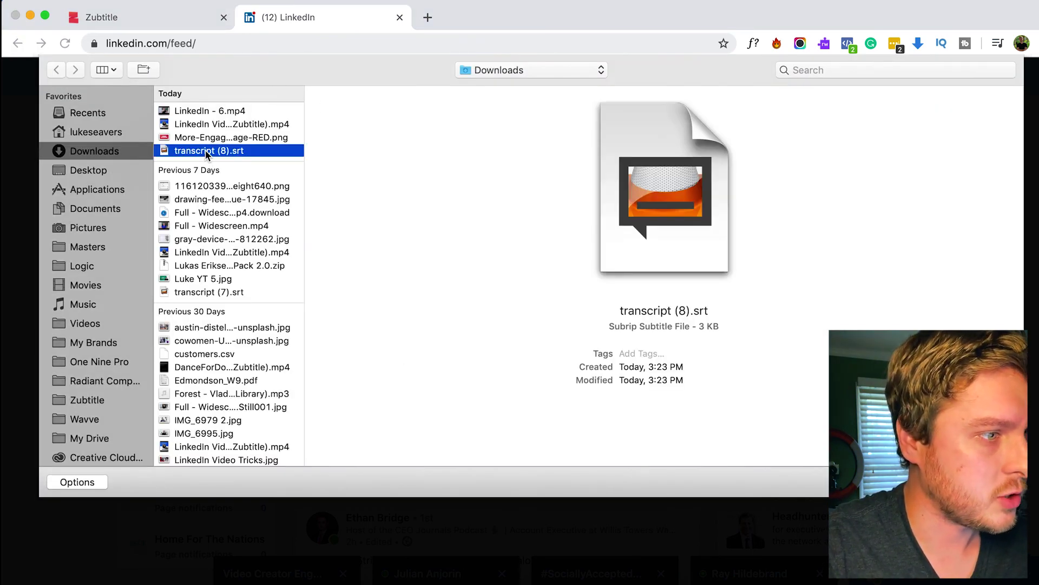
left_click(988, 482)
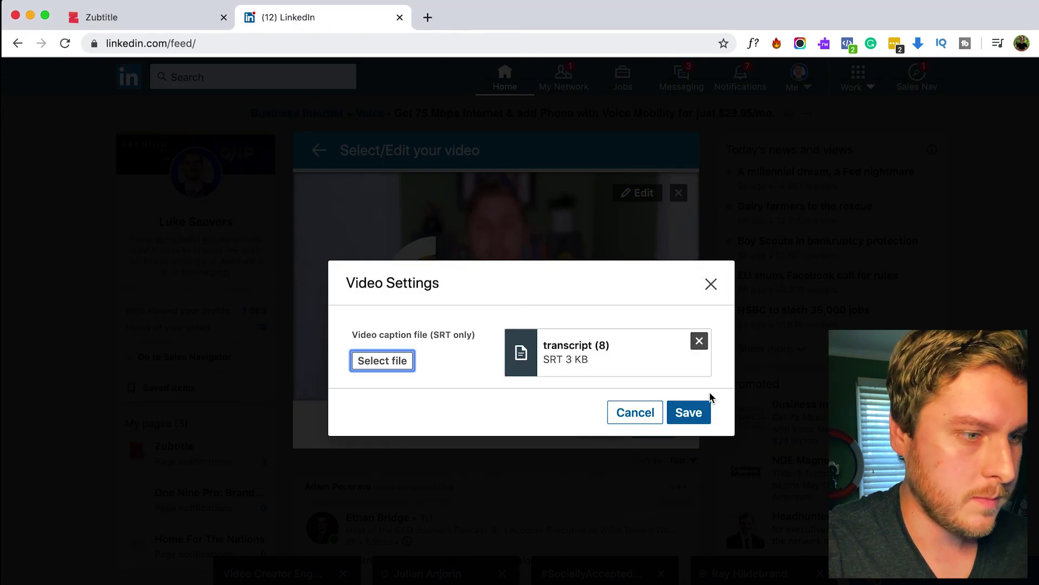
left_click(701, 414)
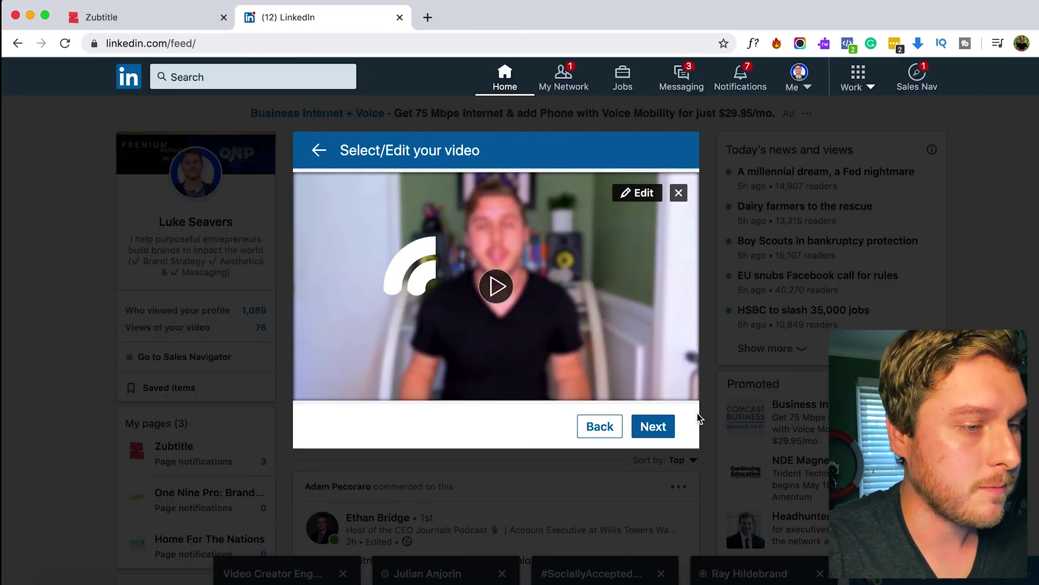
left_click(653, 426)
- Copy the full transcript text from the Zubtitle project's transcript view
left_click(116, 18)
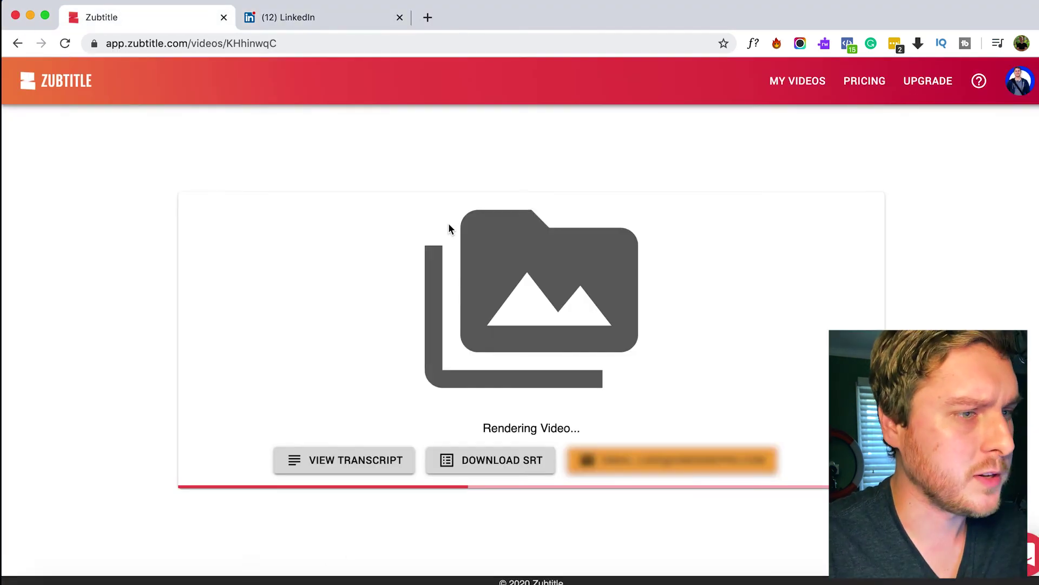
left_click(393, 460)
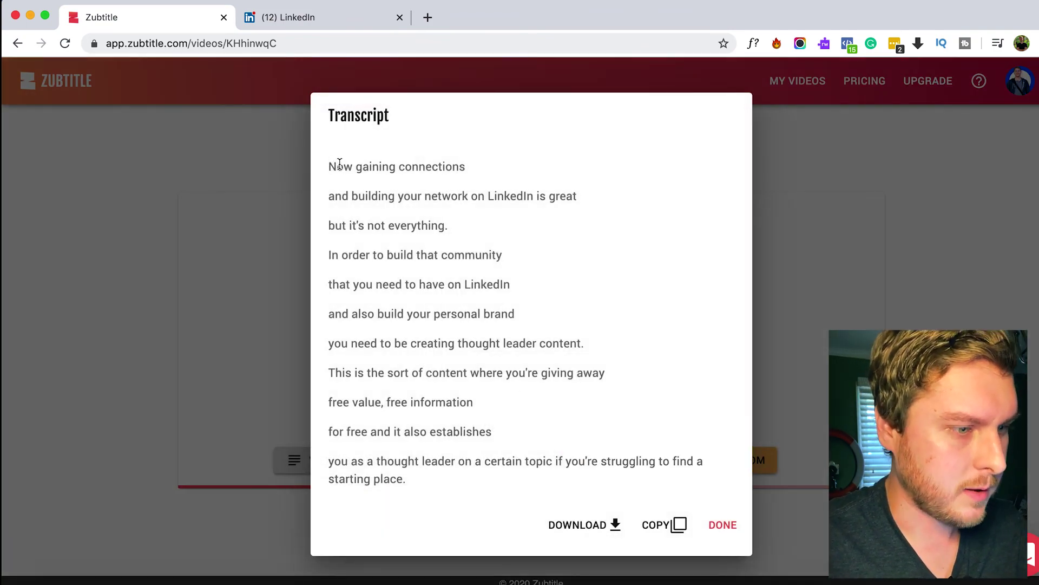
left_click_drag(329, 165, 575, 520)
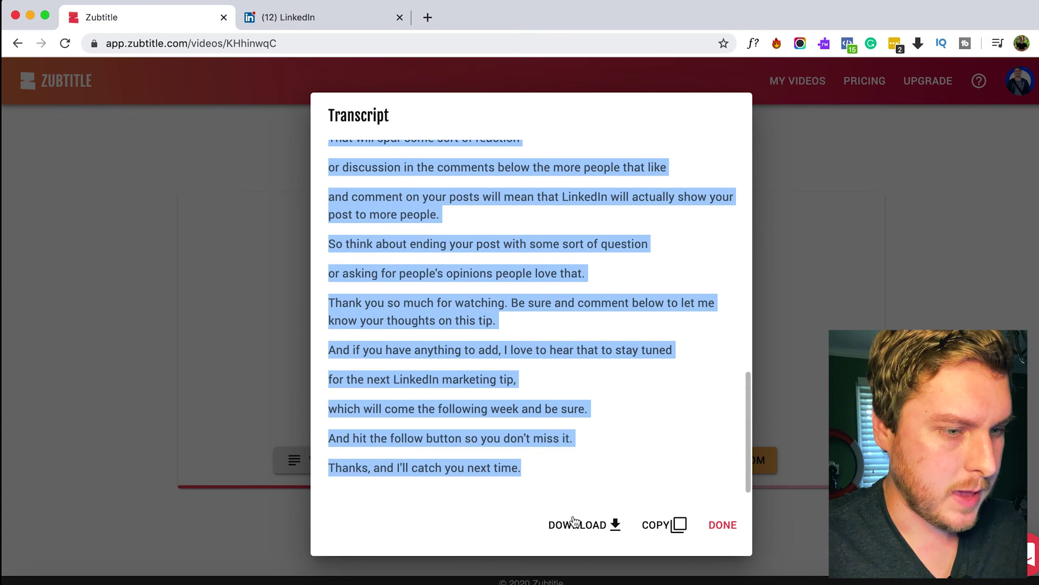
left_click(657, 525)
- Paste the copied transcript into the LinkedIn post text
left_click(297, 17)
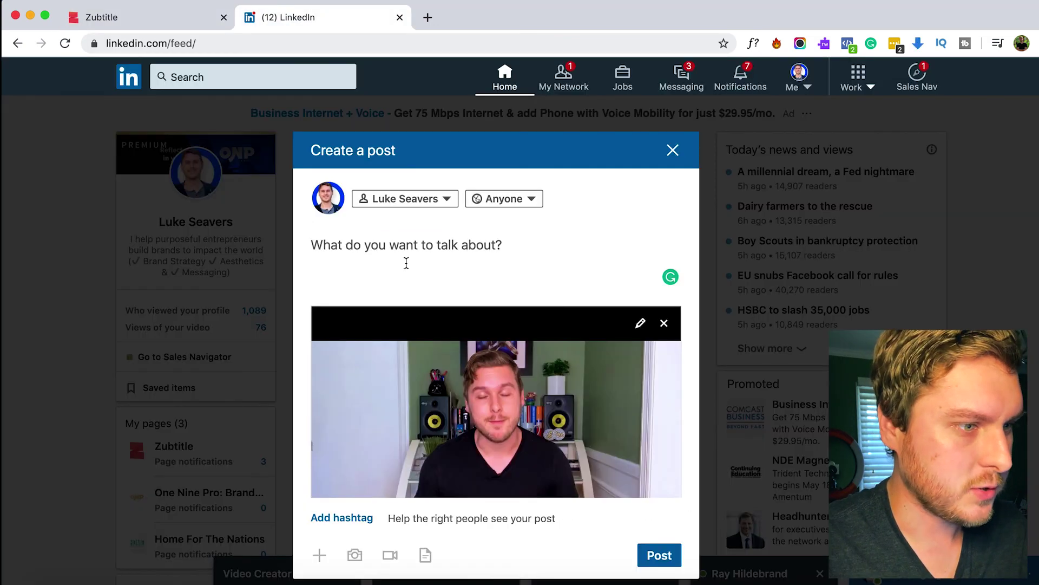
left_click(405, 258)
key("super+v")
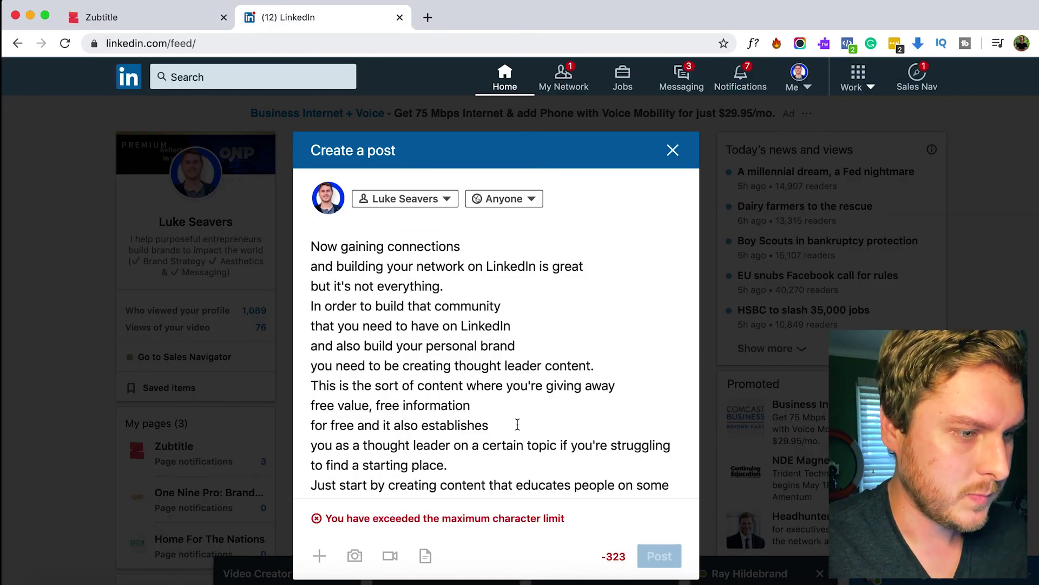
scroll(518, 424, "down", 15)
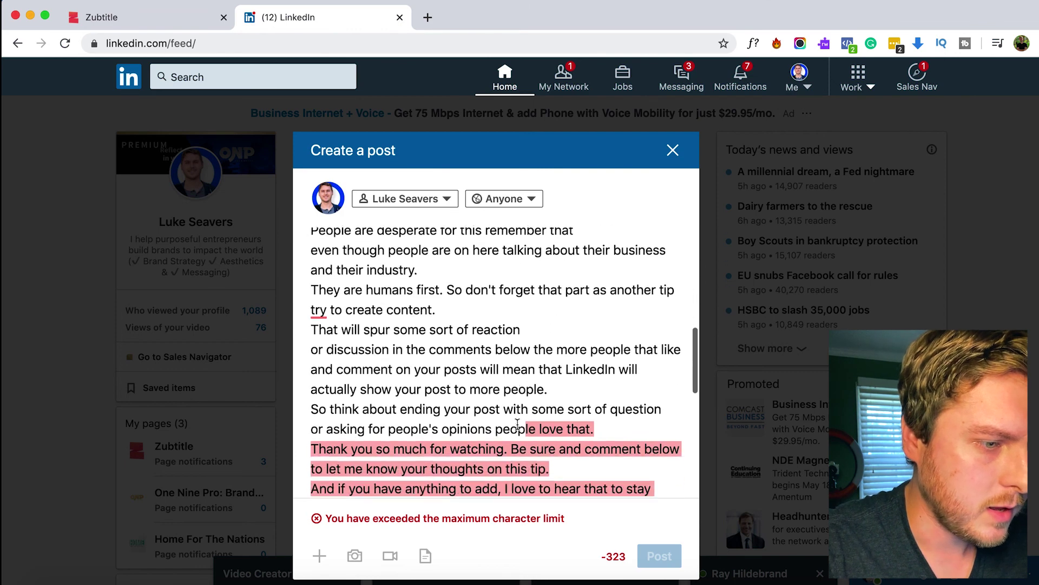
scroll(517, 424, "down", 5)
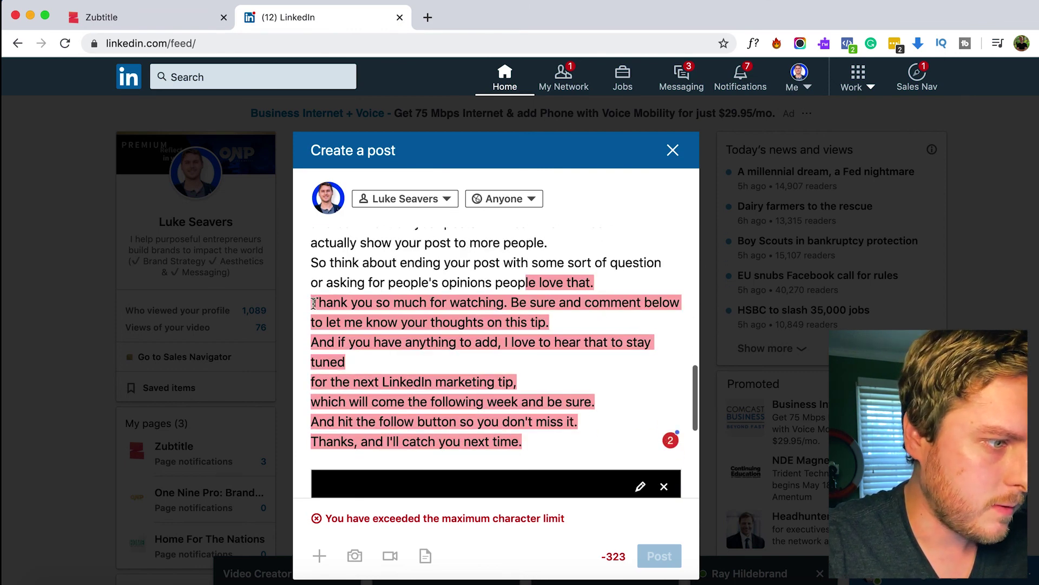
- Delete the closing lines from 'Thank you…' onward and publish the post
left_click_drag(313, 303, 637, 505)
key("BackSpace")
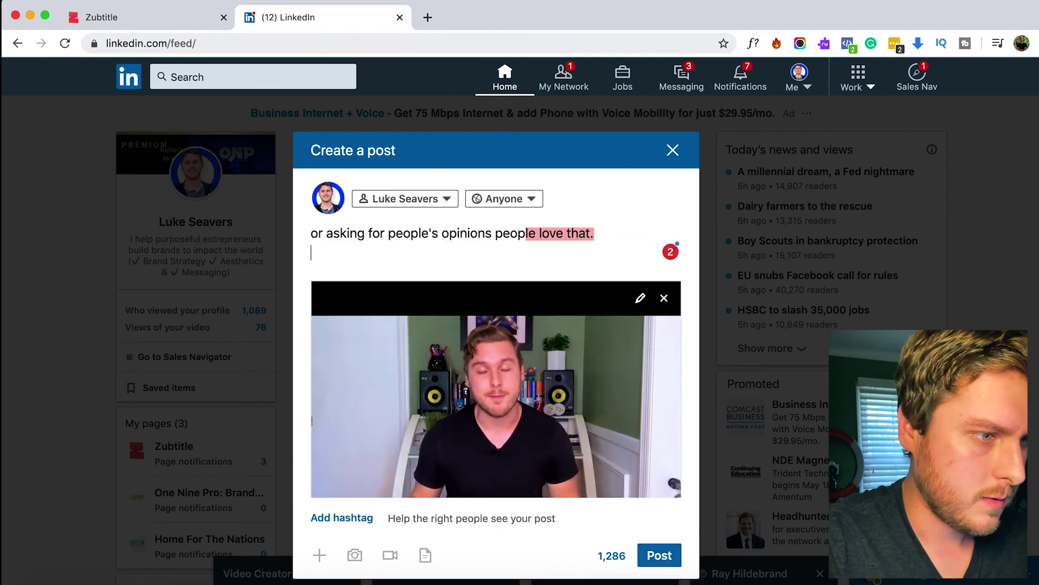
scroll(522, 256, "up", 3)
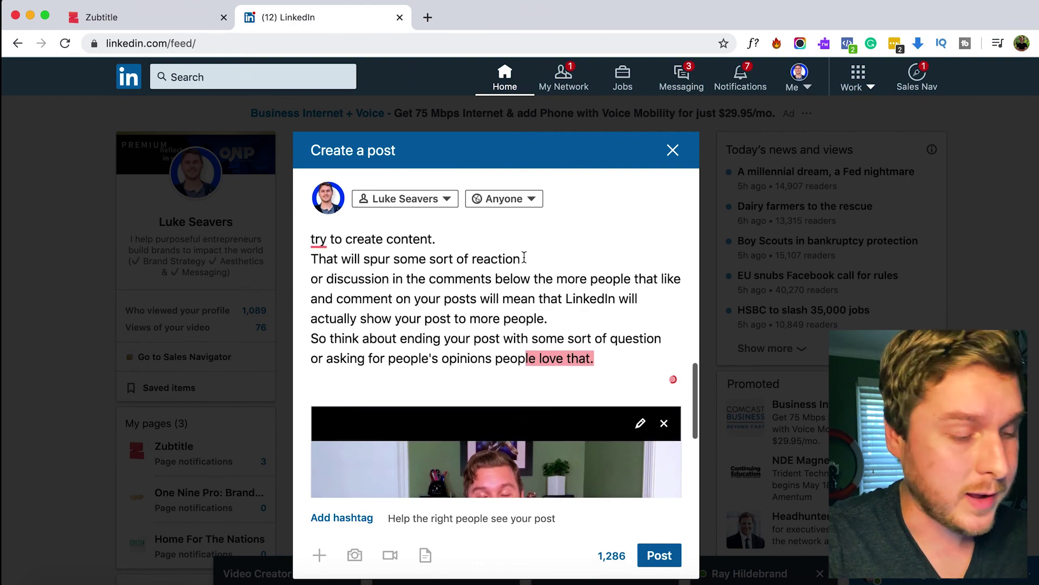
left_click(660, 550)
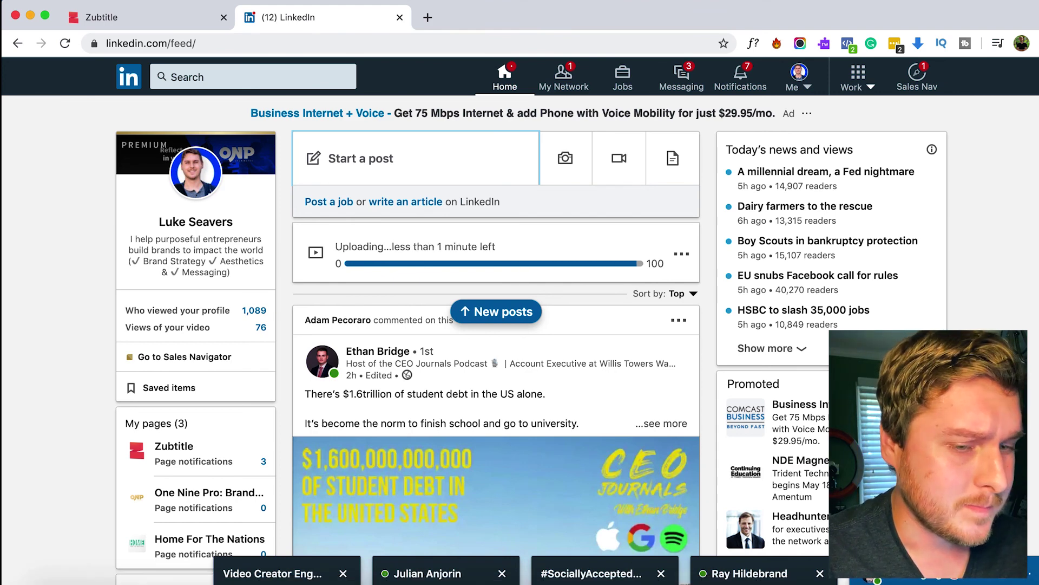
scroll(565, 527, "down", 2)
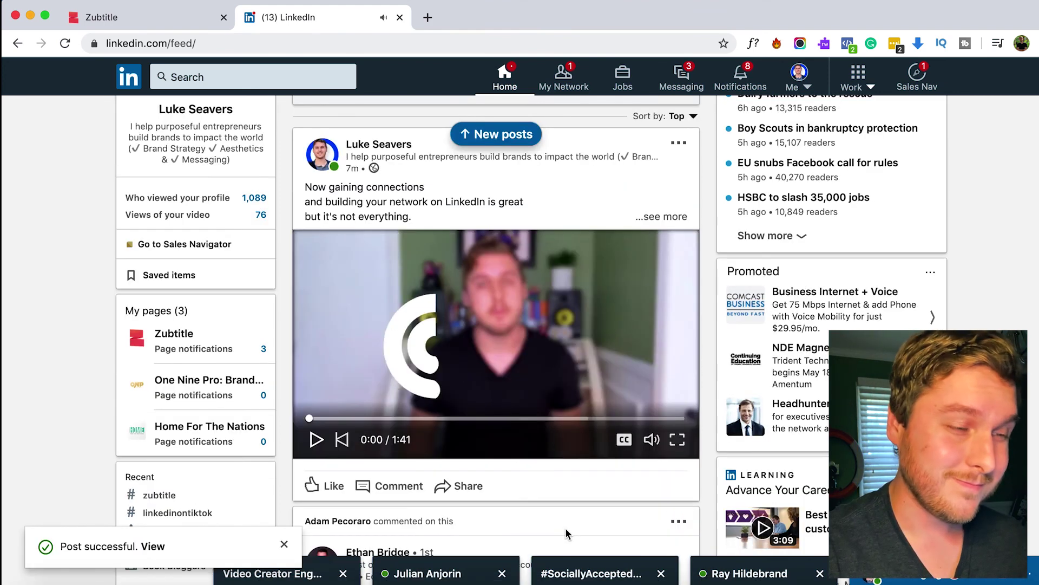
- Play the posted video to 0:08 and toggle its captions off and back on
left_click(395, 456)
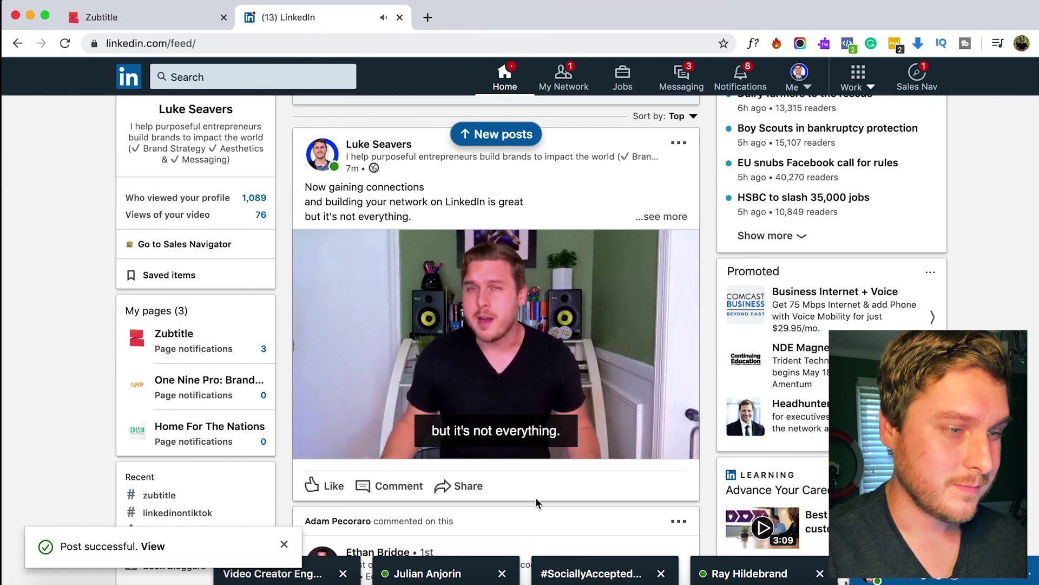
left_click(330, 454)
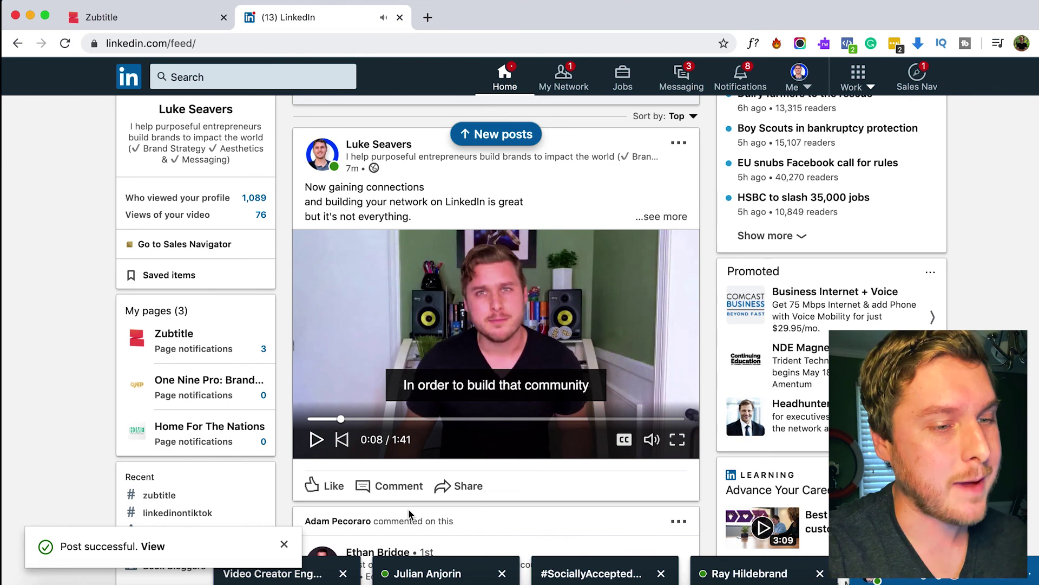
left_click(626, 445)
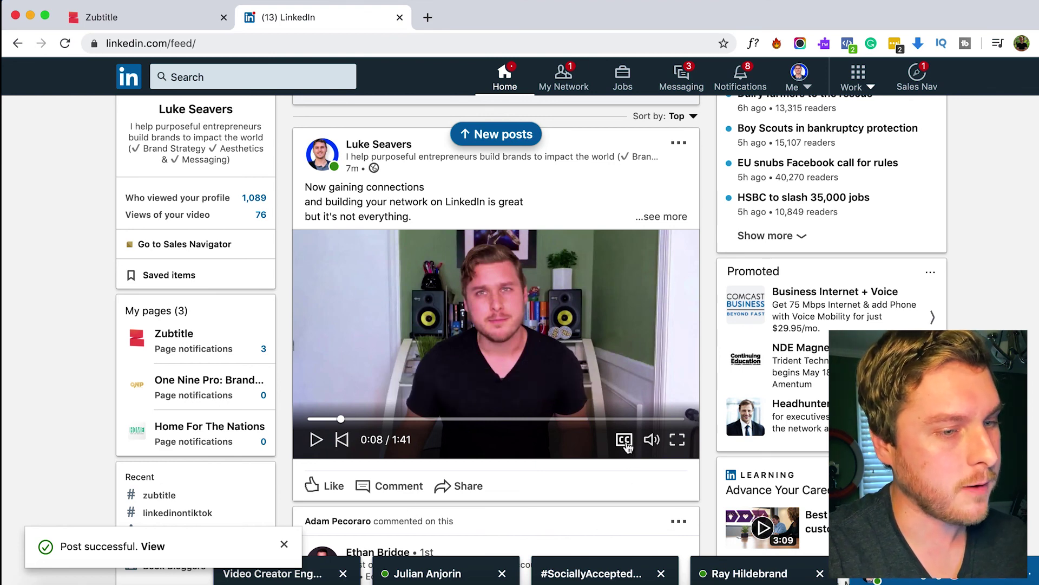
left_click(627, 445)
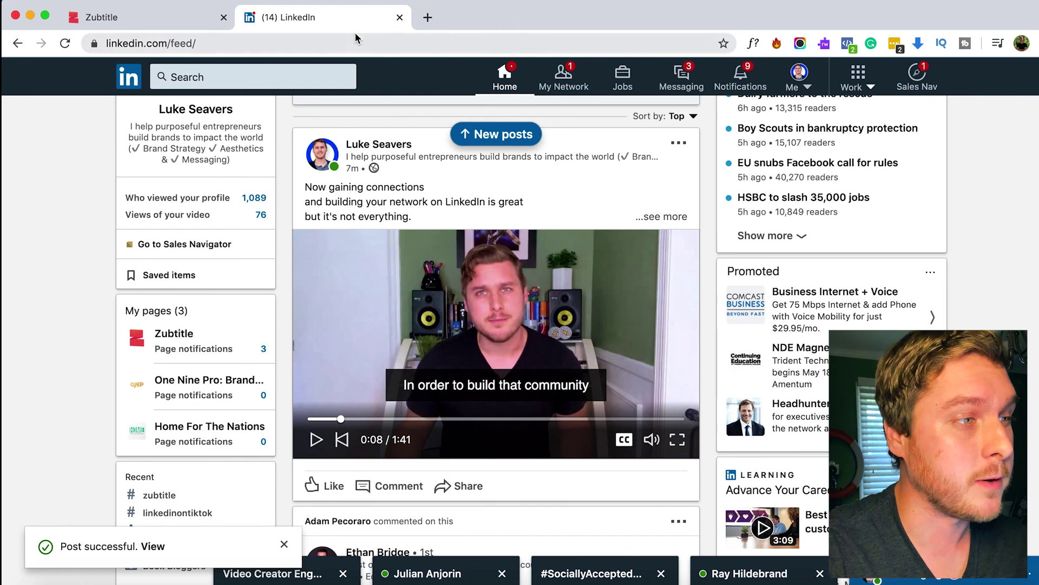
- Download LinkedIn - 6 (Captioned by Zubtitle).mp4 from Zubtitle and open it
left_click(182, 25)
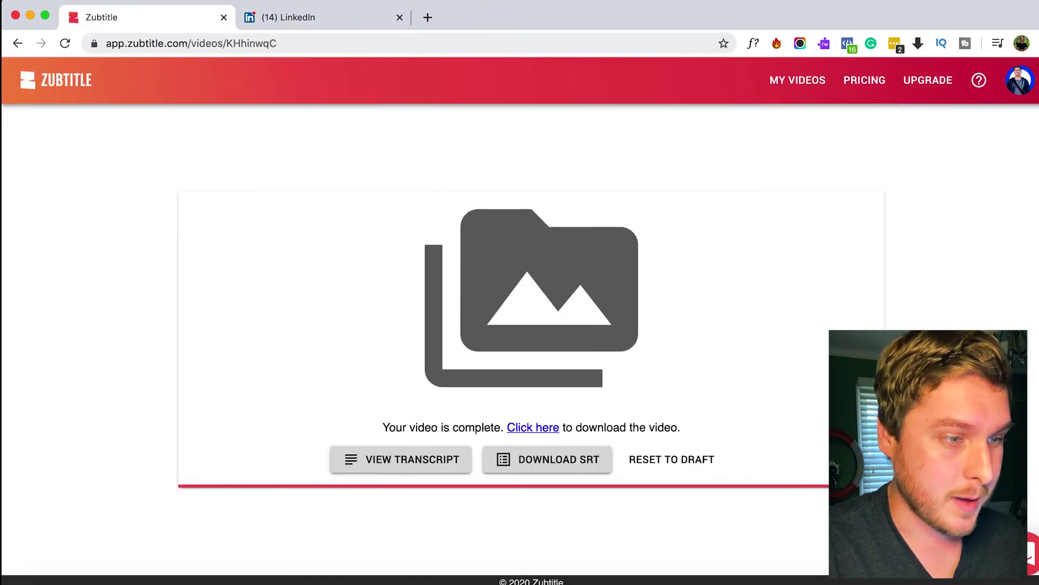
left_click(543, 431)
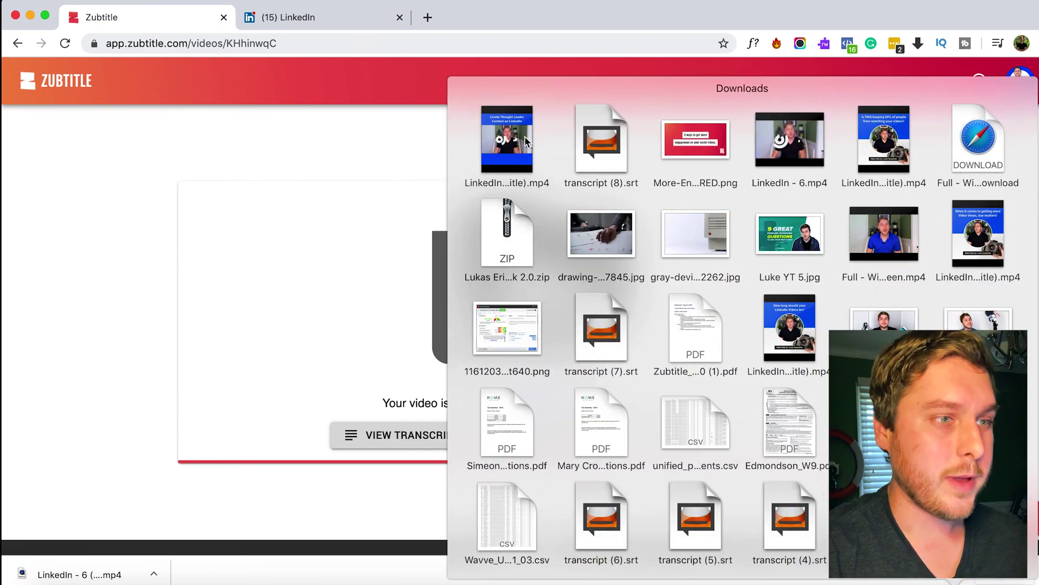
left_click(524, 138)
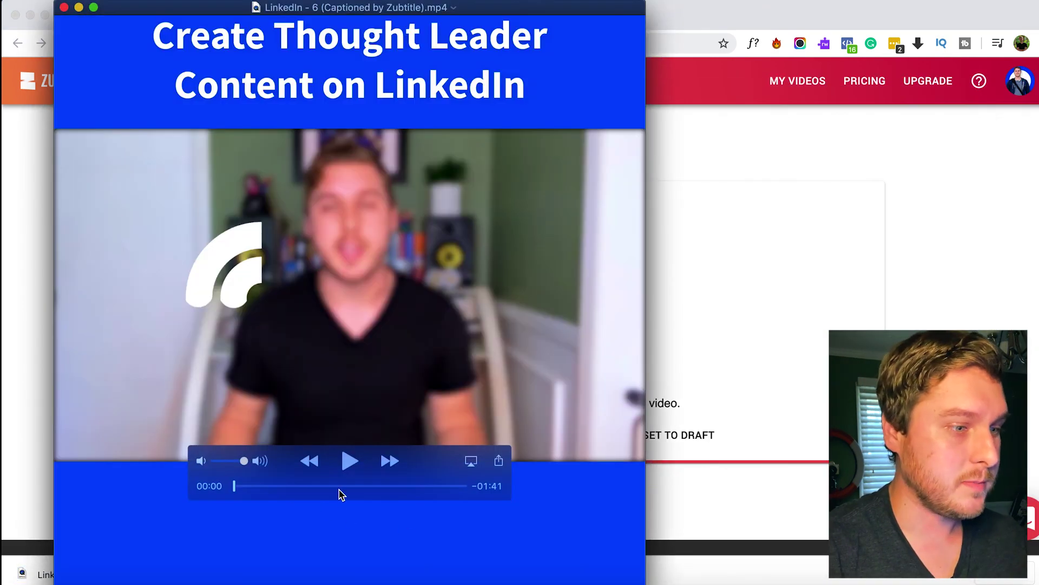
- Play LinkedIn - 6 (Captioned by Zubtitle).mp4 in QuickTime, watching its burned-in captions to 0:17
left_click(252, 486)
left_click(350, 461)
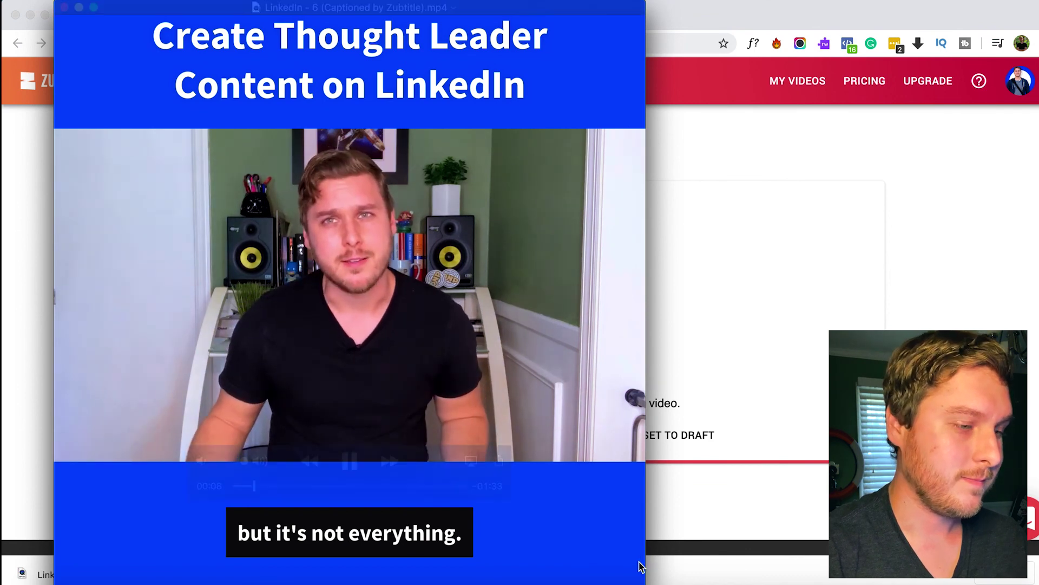
mouse_move(638, 561)
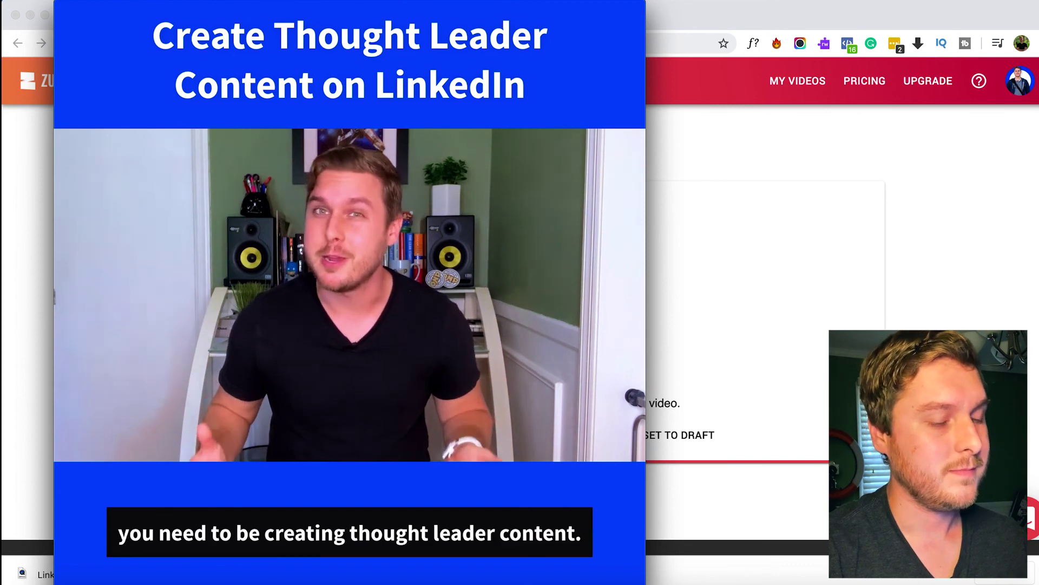
mouse_move(603, 548)
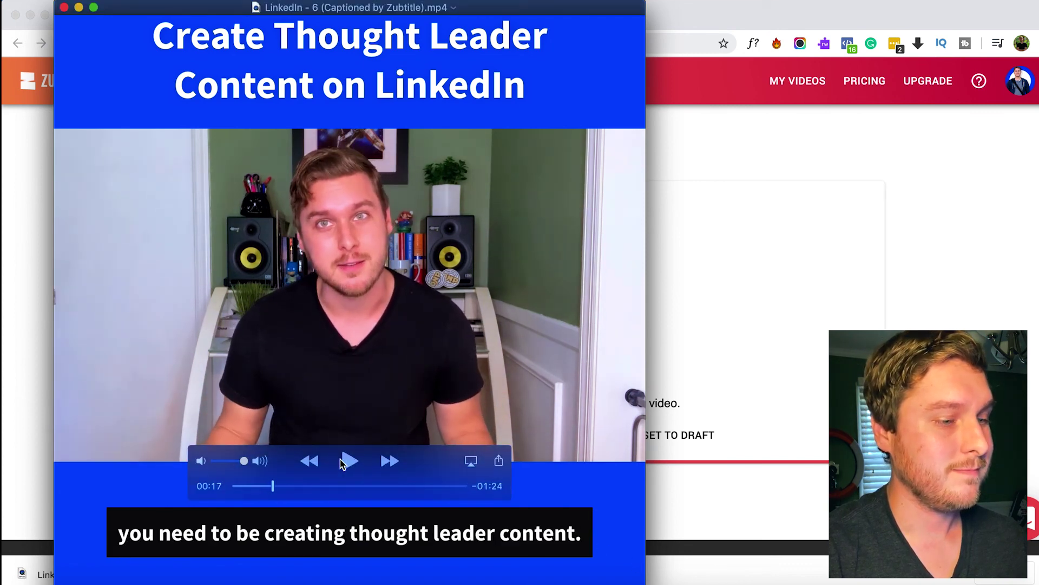